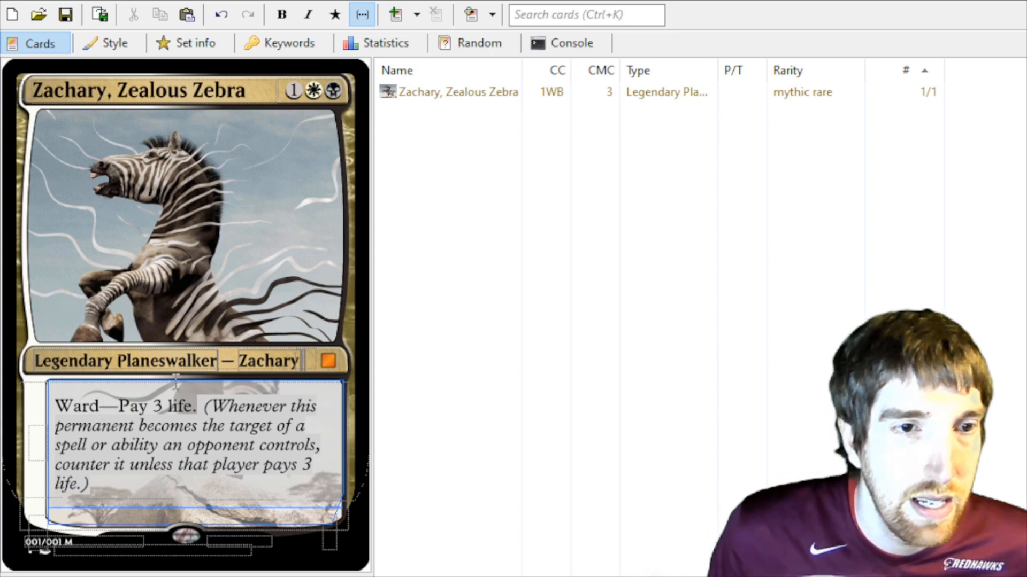
# Step: Hide the ward ability's reminder text and add the rules line "You gain 1 life." below it
pyautogui.click(361, 15)
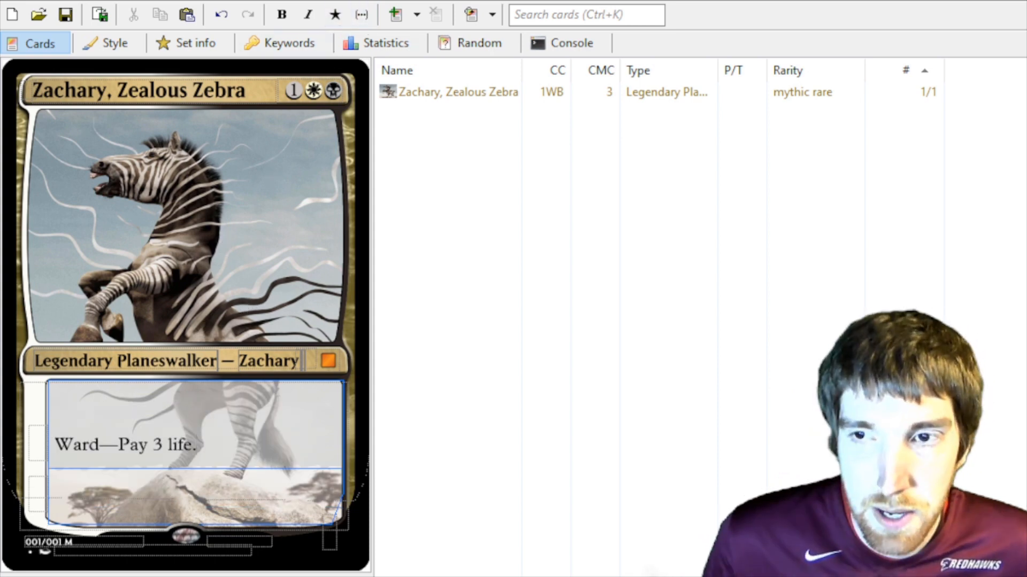
pyautogui.click(55, 492)
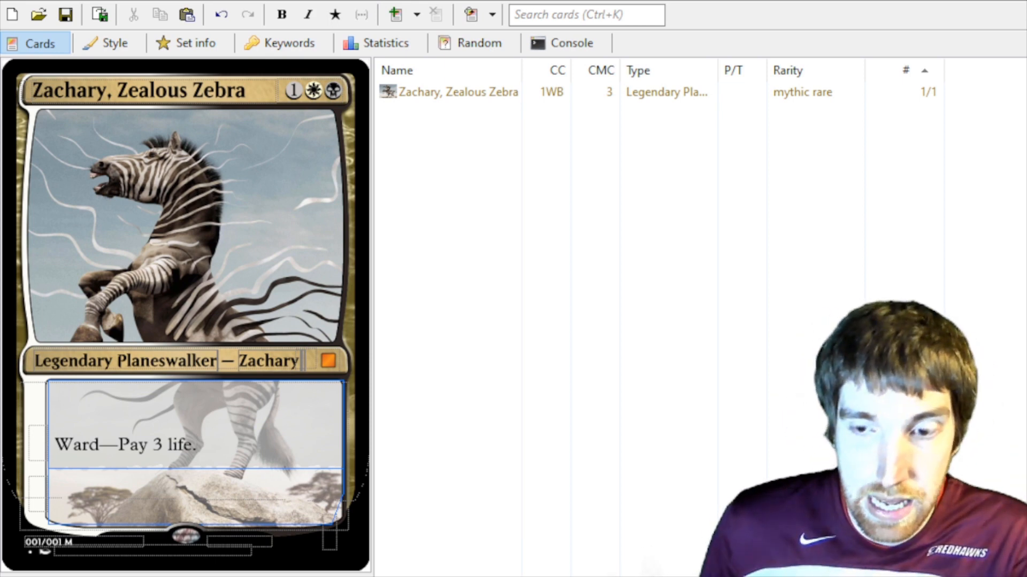
pyautogui.write('You ')
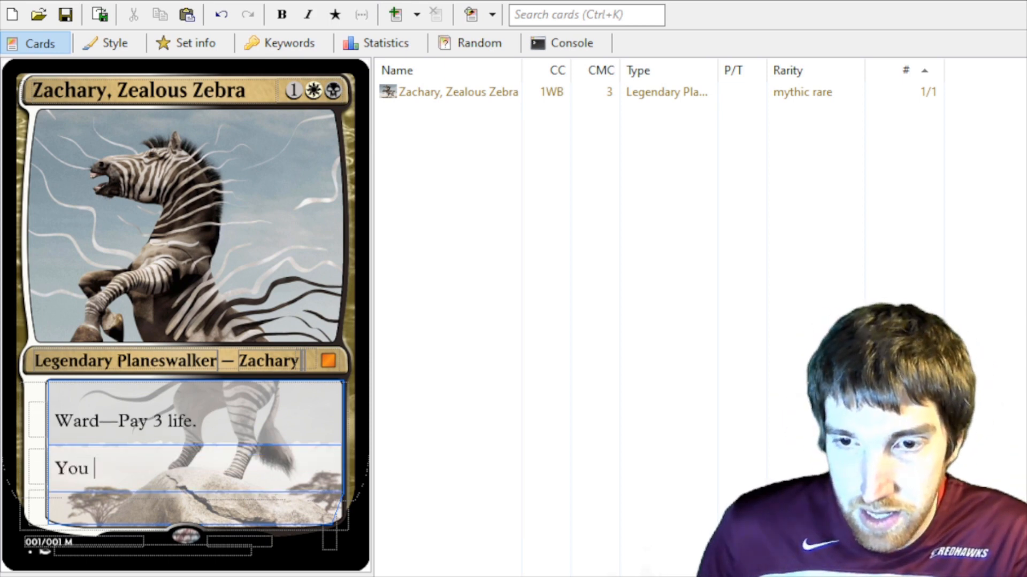
pyautogui.write('gain 1 life.')
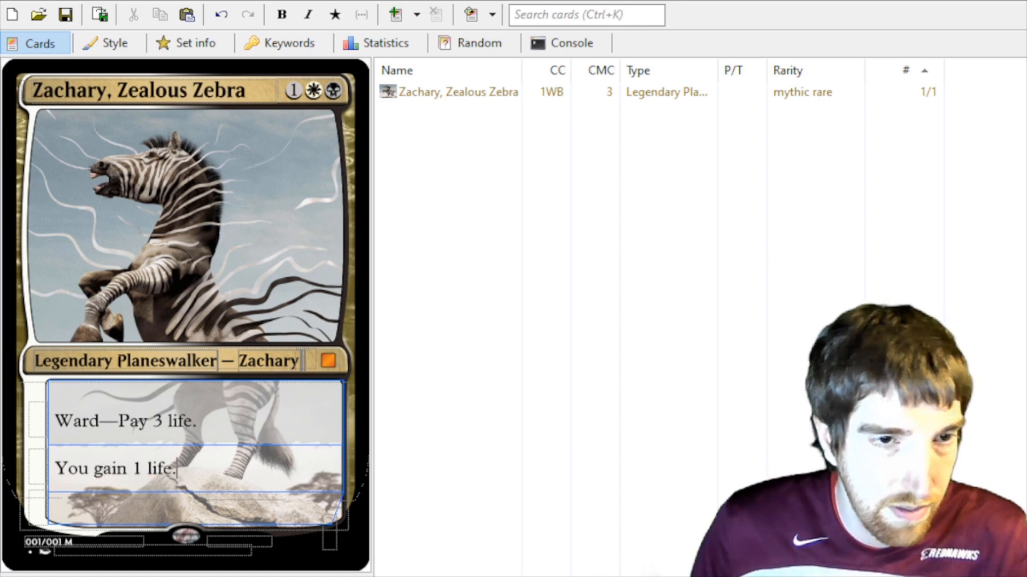
pyautogui.press('Return')
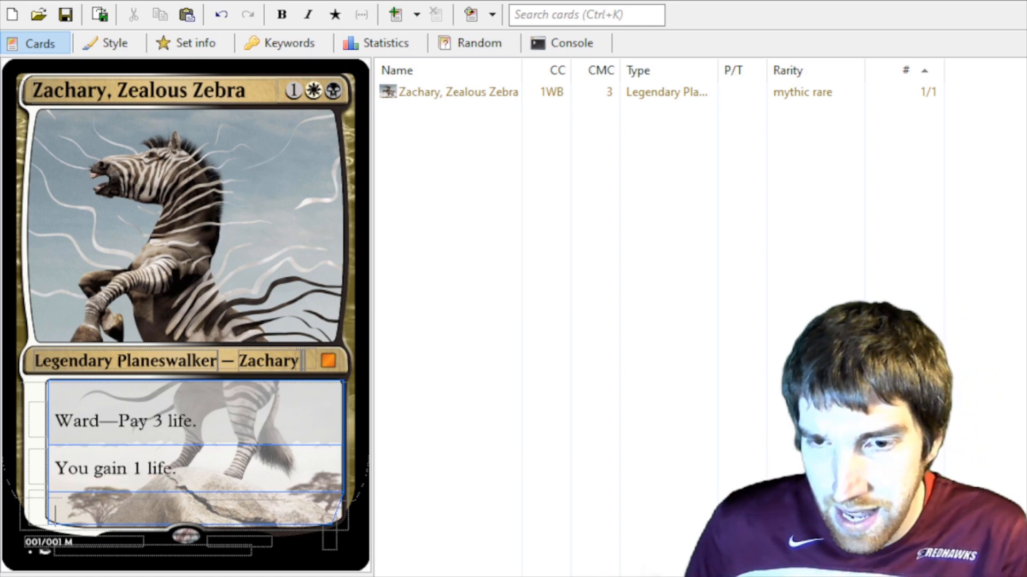
# Step: Add the rules lines "Exile target card from a graveyard.", "Tap target creature.", "Exile target creature." and "Exile target player."
pyautogui.write('Exile target')
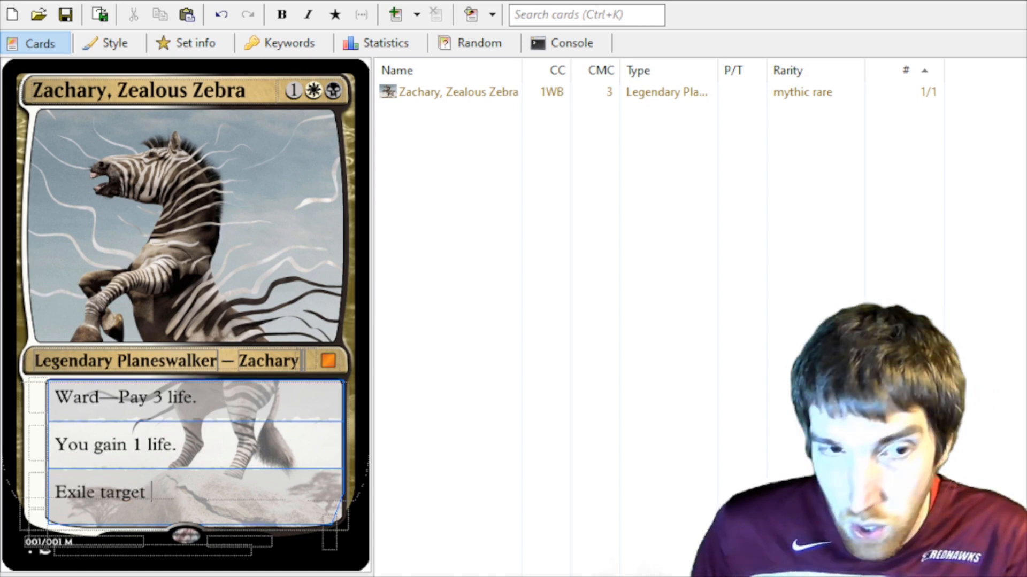
pyautogui.write(' card')
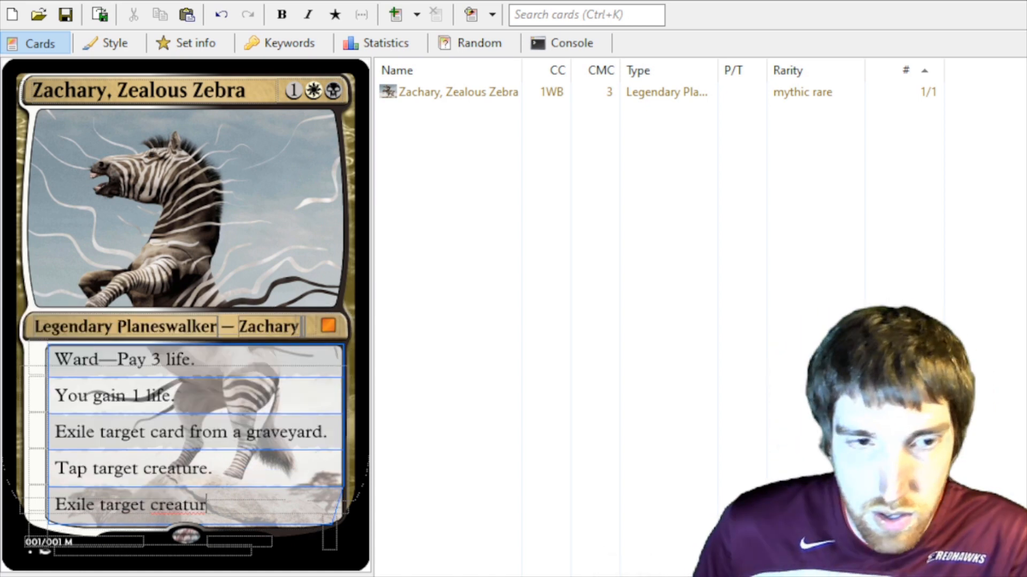
pyautogui.write('e.')
pyautogui.press('Return')
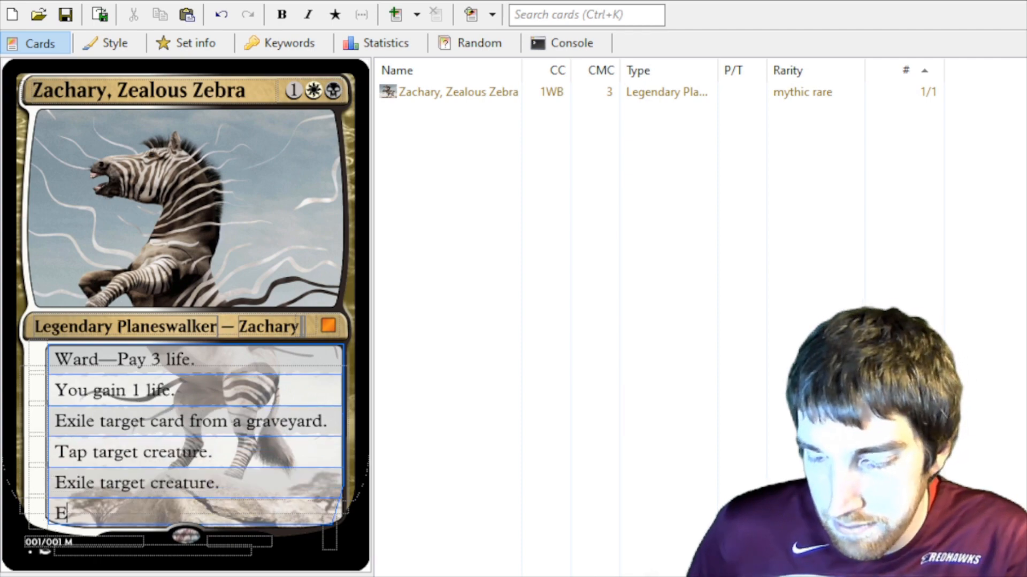
pyautogui.write('Exile target player.')
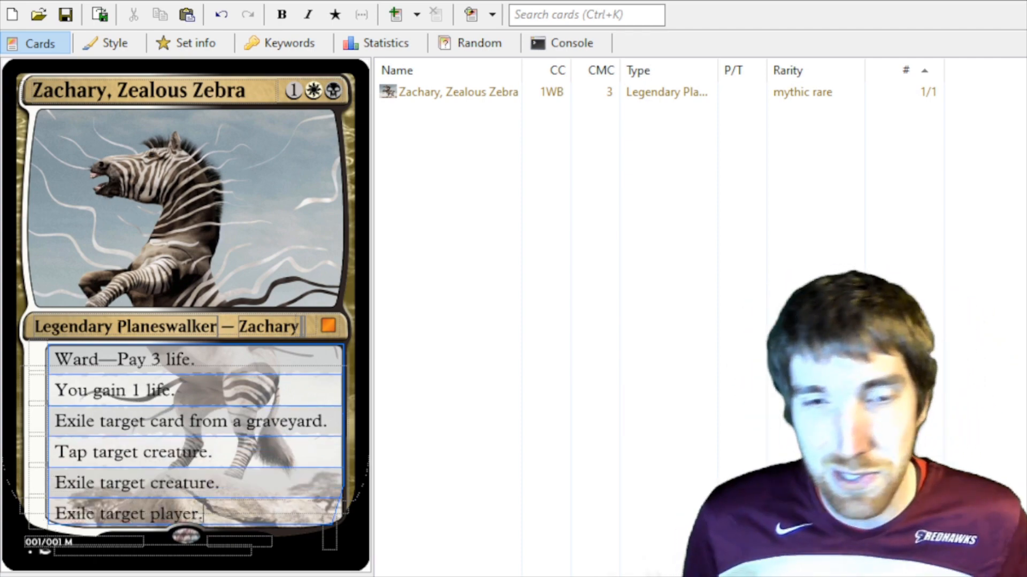
# Step: Give the five abilities below ward the loyalty costs +2, 0, -1, -3 and -7 in order
pyautogui.click(37, 389)
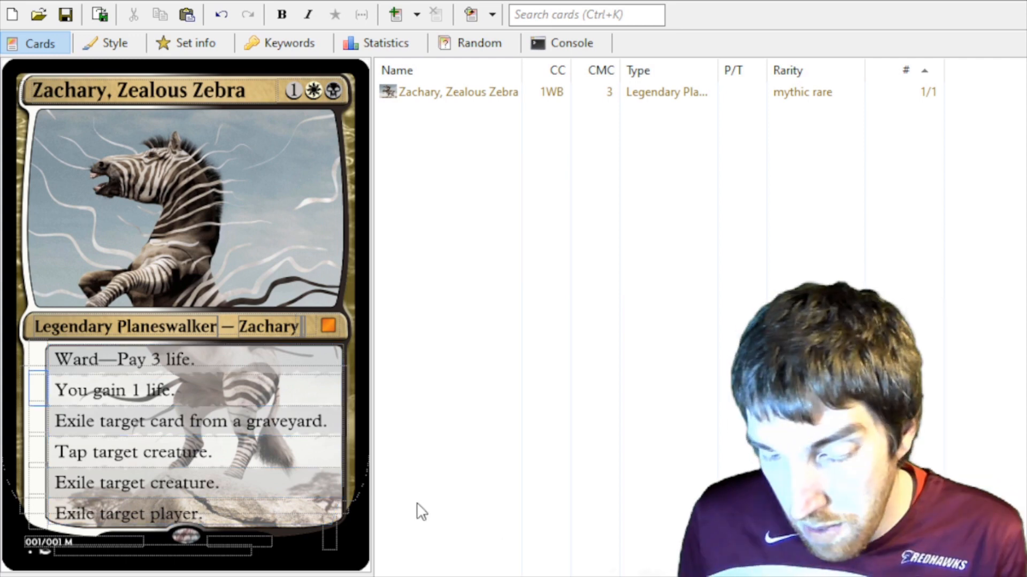
pyautogui.write('+2')
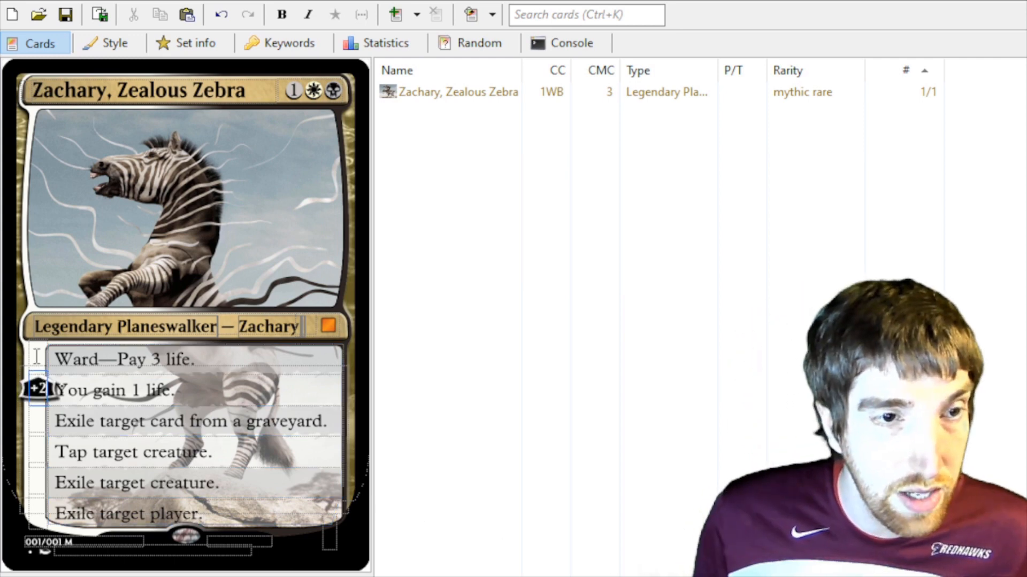
pyautogui.click(39, 419)
pyautogui.write('0')
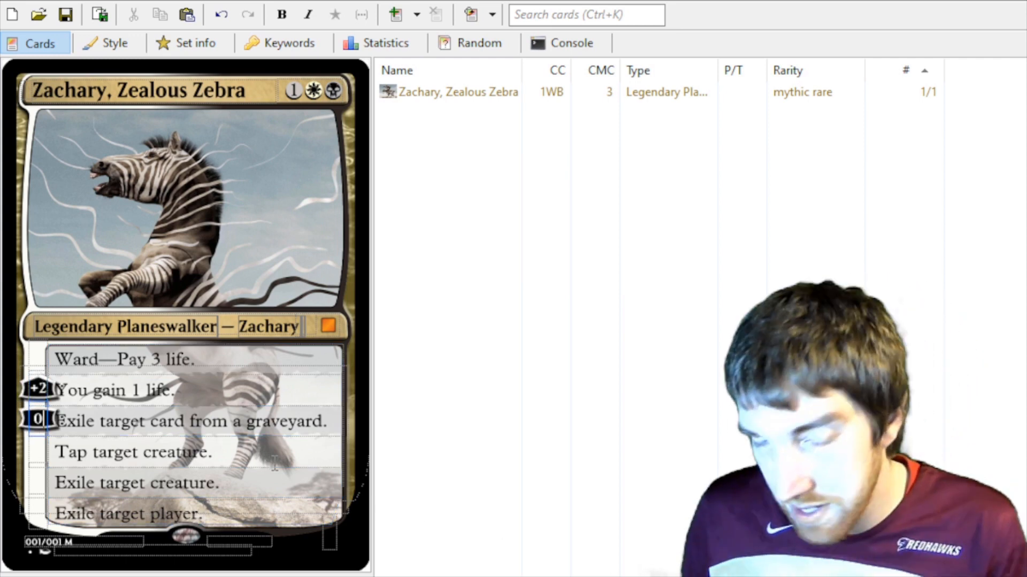
pyautogui.click(37, 451)
pyautogui.write('-1')
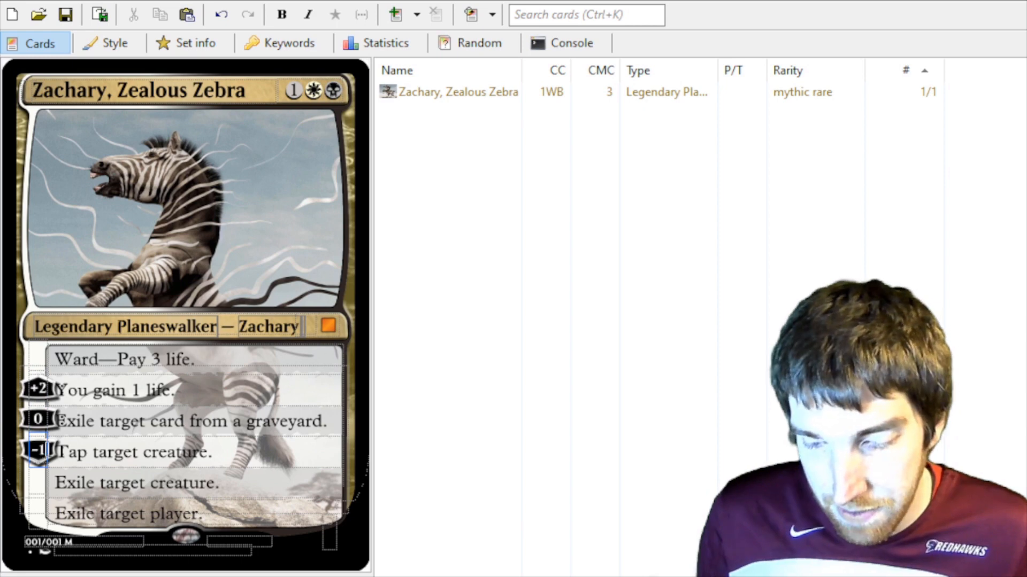
pyautogui.click(38, 482)
pyautogui.write('-3')
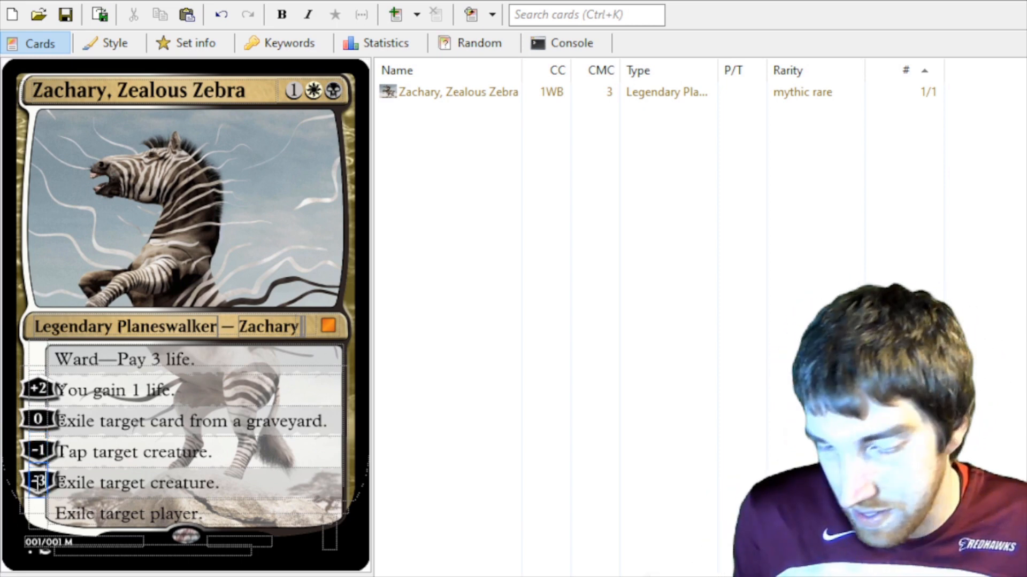
pyautogui.click(38, 513)
pyautogui.write('-7')
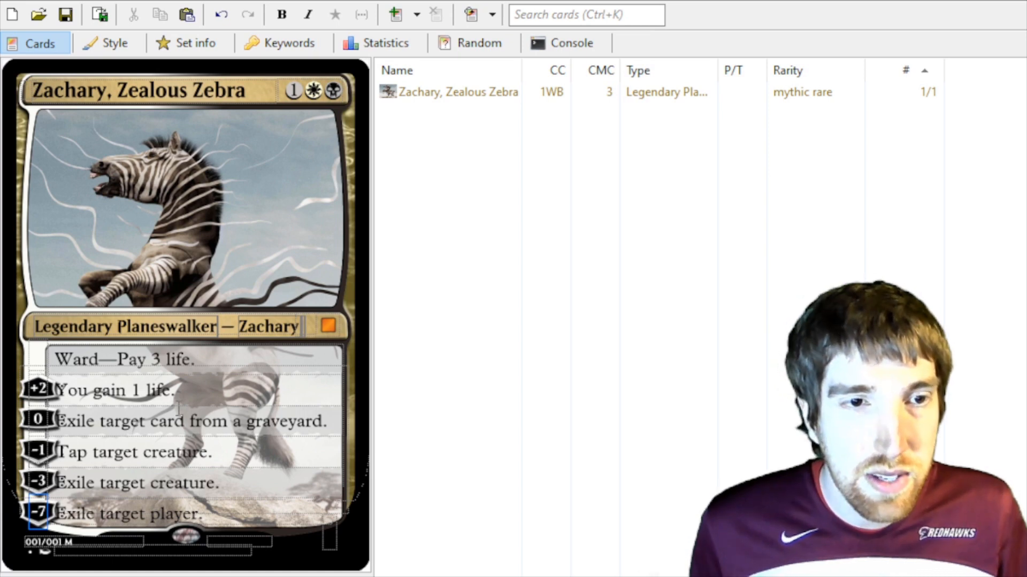
# Step: Extend the +2 ability to read "You gain 1 life and each opponent lose 1 life."
pyautogui.click(218, 453)
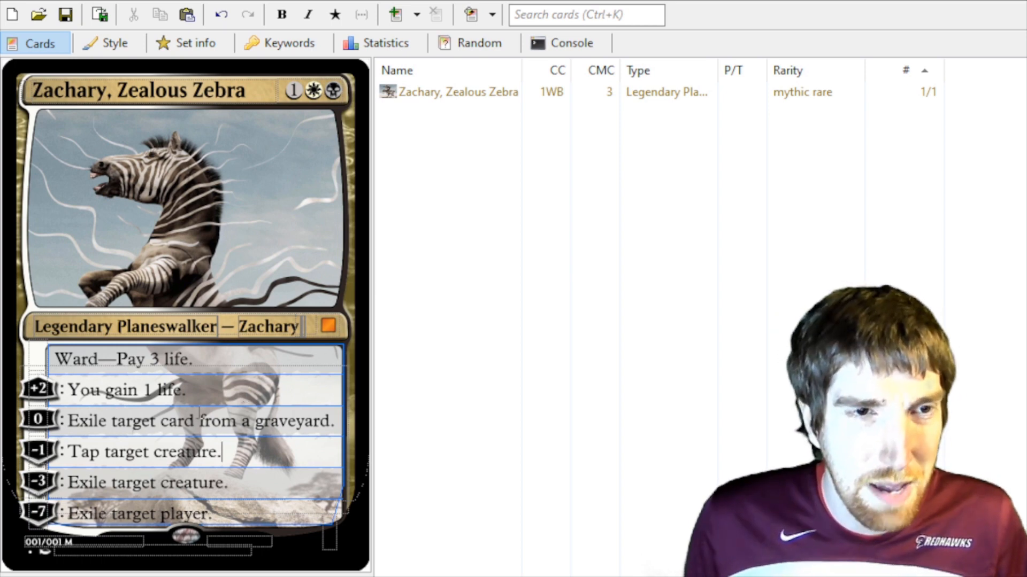
pyautogui.click(234, 390)
pyautogui.write('and each opponen')
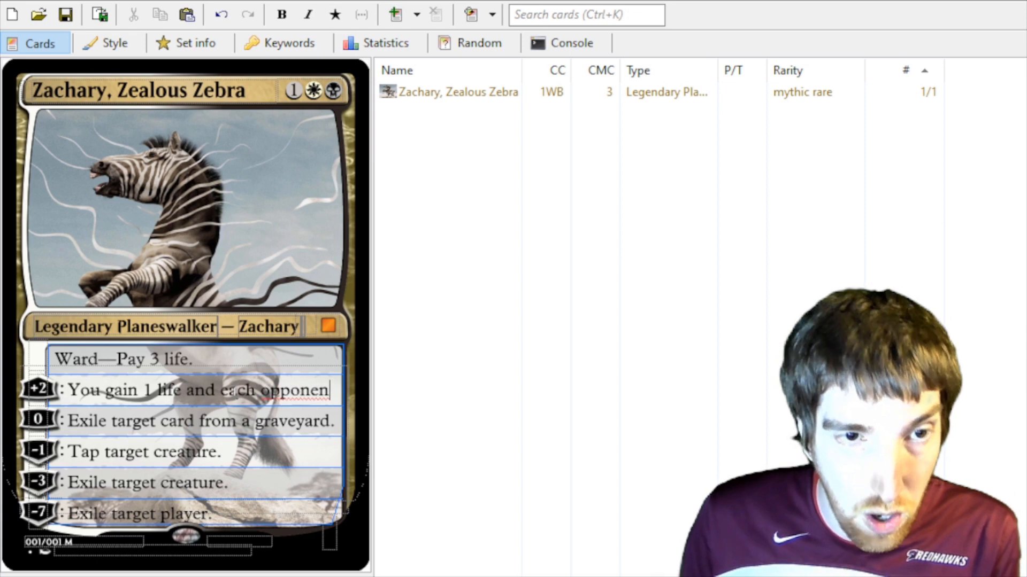
pyautogui.write('t lose 1 life')
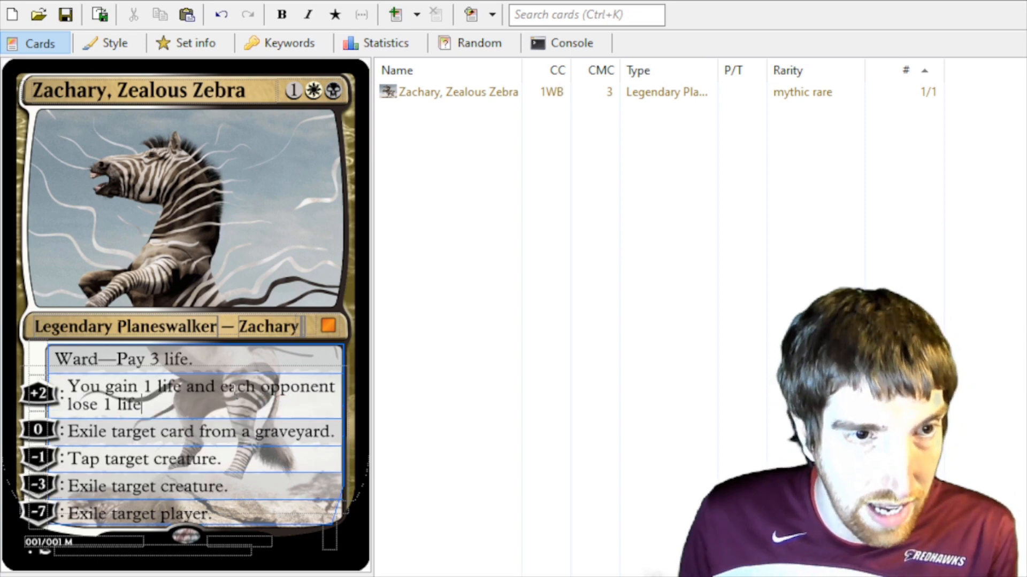
pyautogui.write('.')
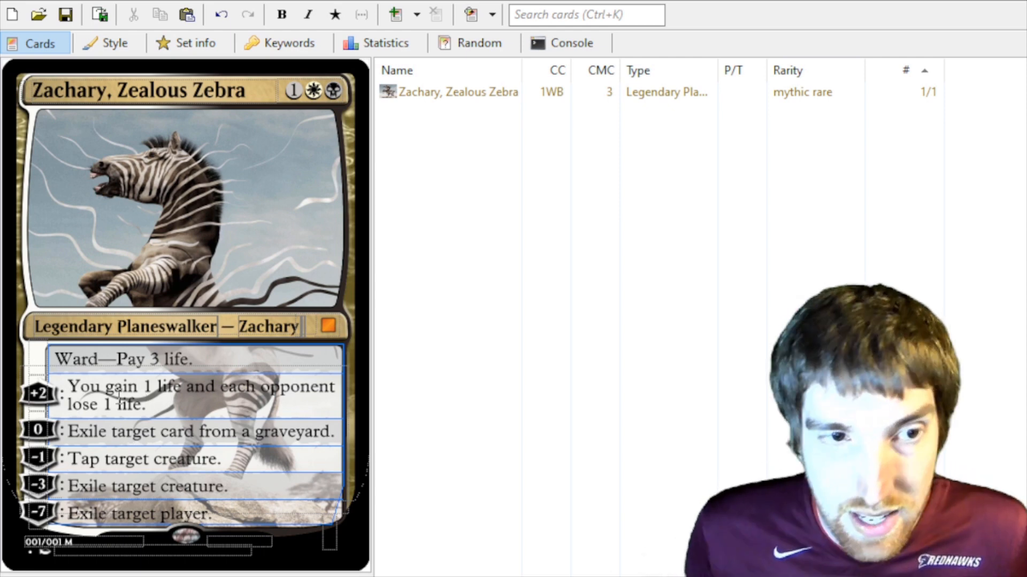
pyautogui.click(56, 359)
pyautogui.click(90, 44)
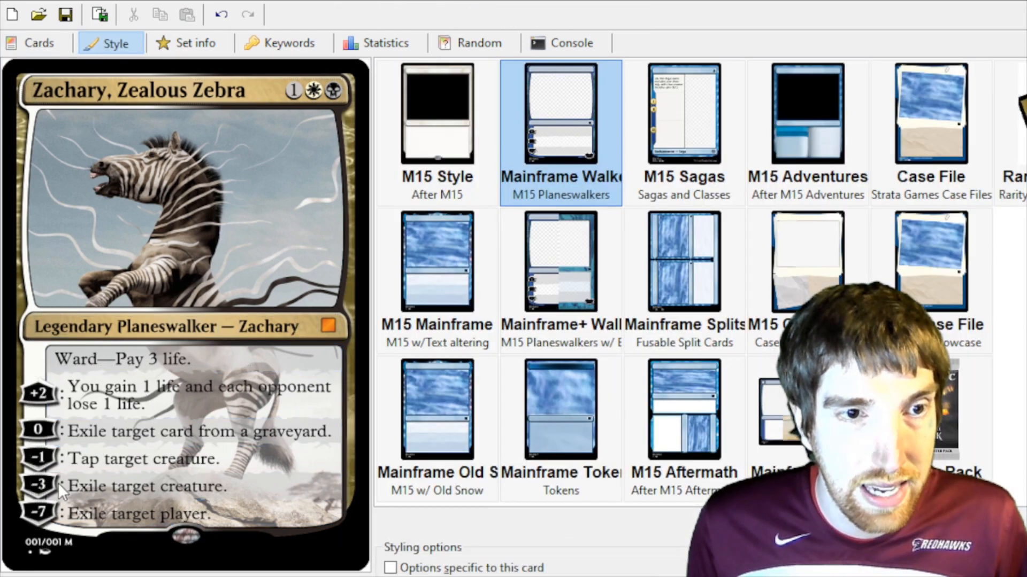
pyautogui.click(40, 46)
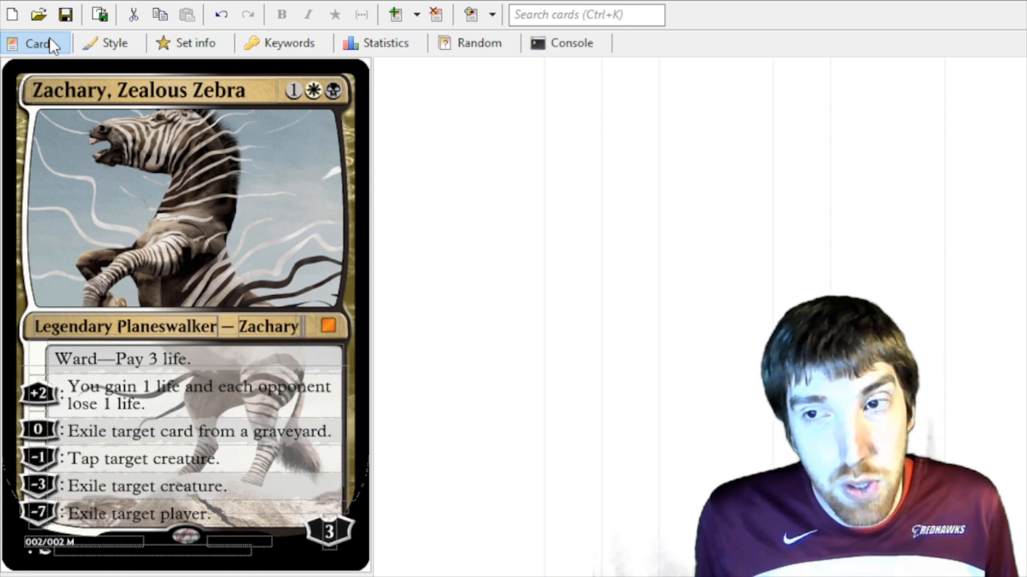
# Step: Enable styling options specific to this card and set its opacity to 1000
pyautogui.click(118, 42)
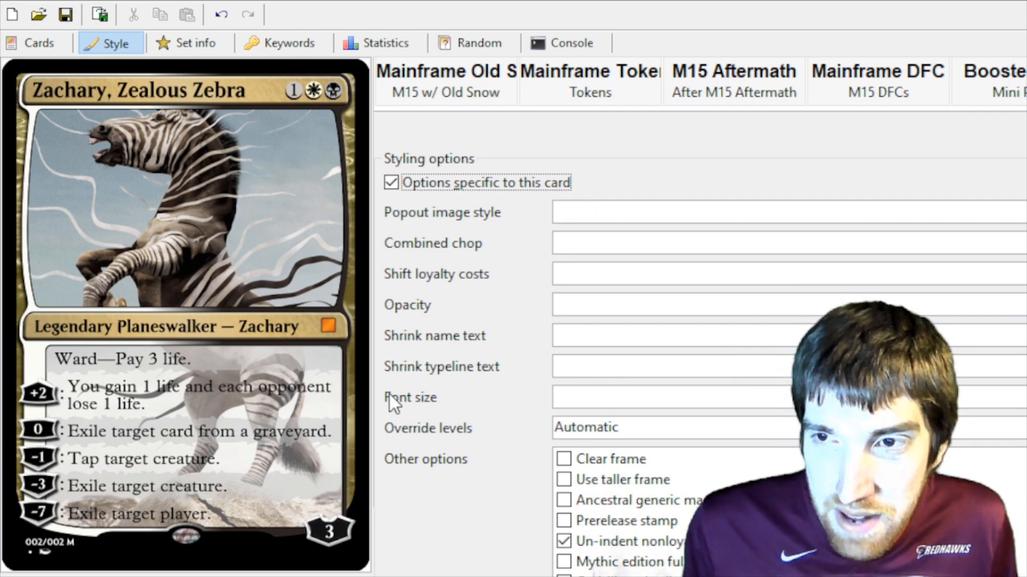
pyautogui.click(596, 305)
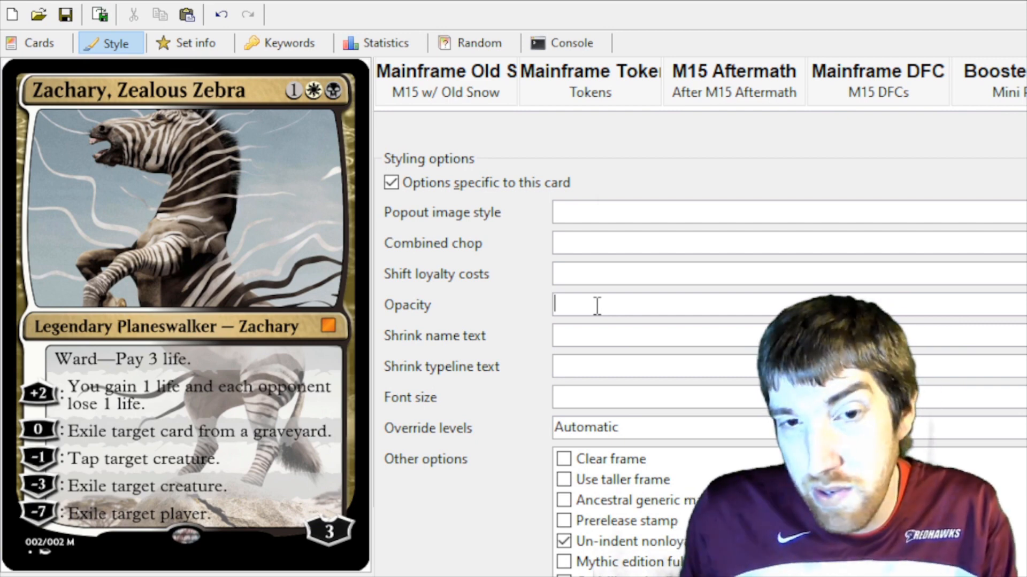
pyautogui.write('10')
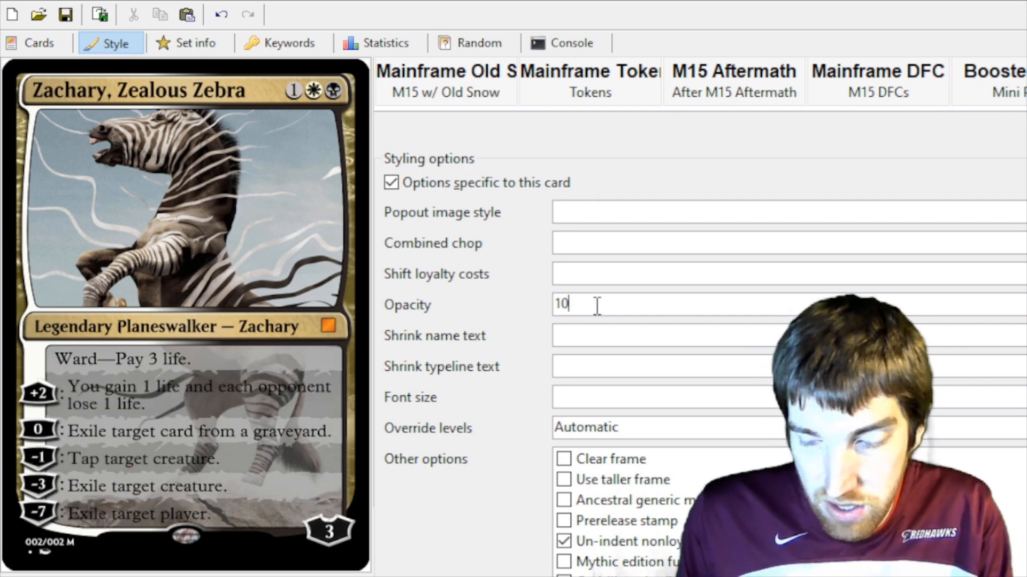
pyautogui.write('0')
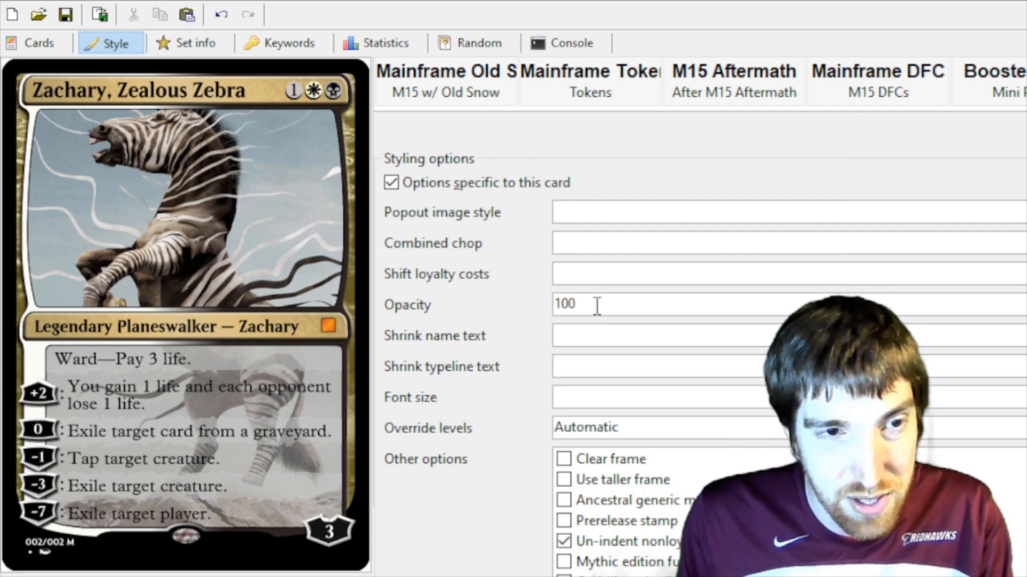
pyautogui.write('0')
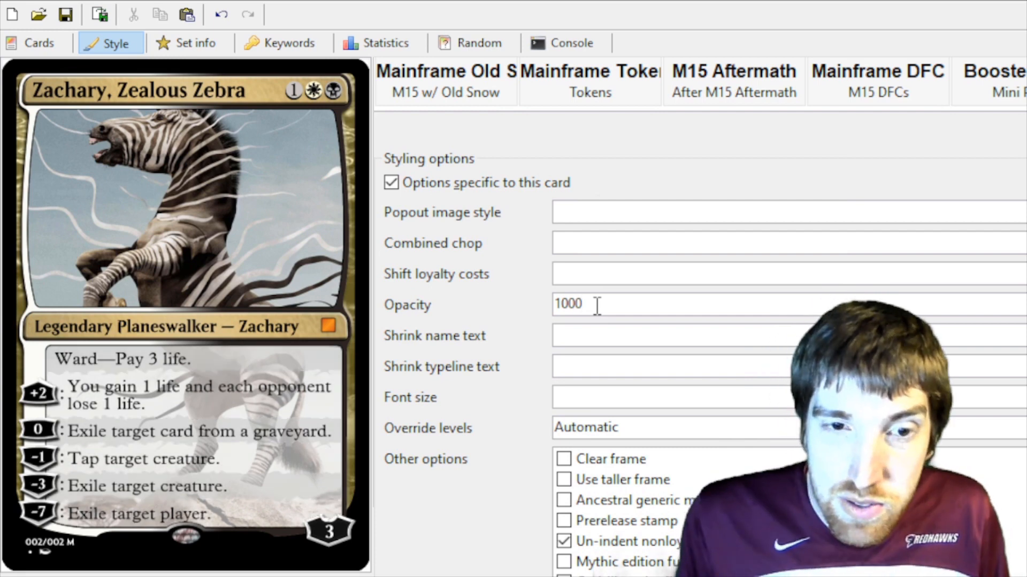
pyautogui.hotkey('ctrl', 'a')
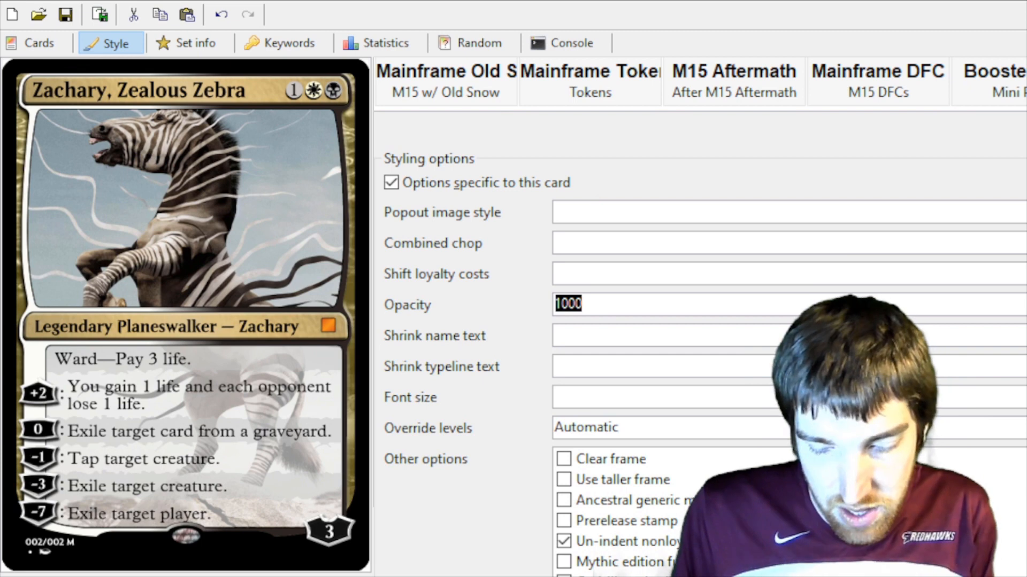
pyautogui.press('BackSpace')
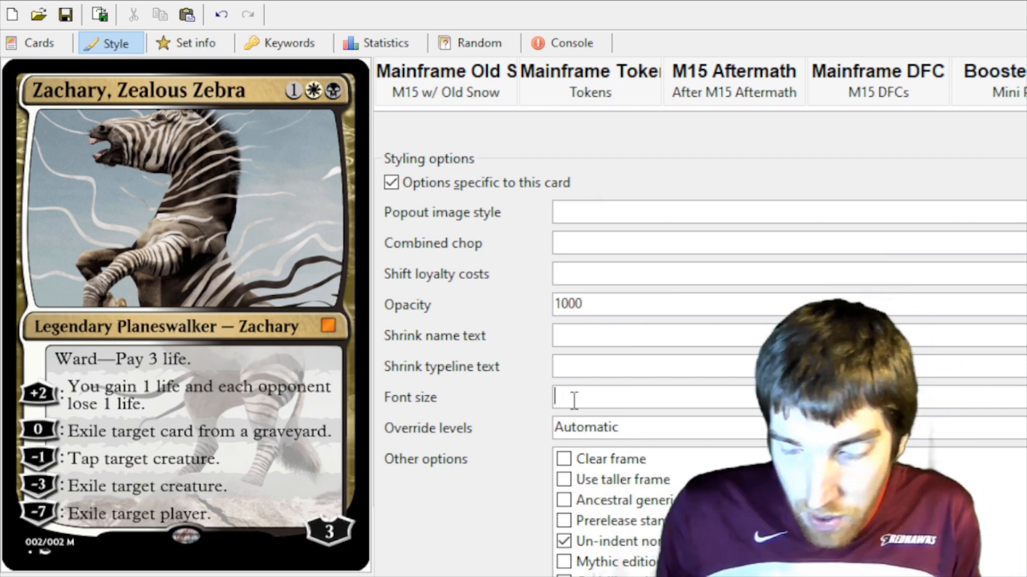
# Step: Set the card's font size to 10.4 and its combined chop to 4,4
pyautogui.write('10.4')
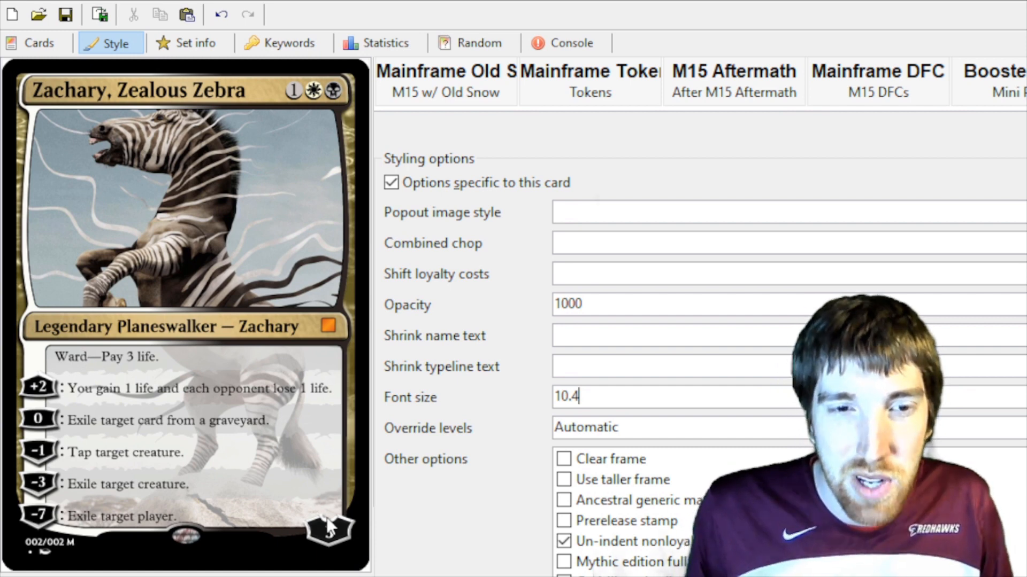
pyautogui.click(615, 245)
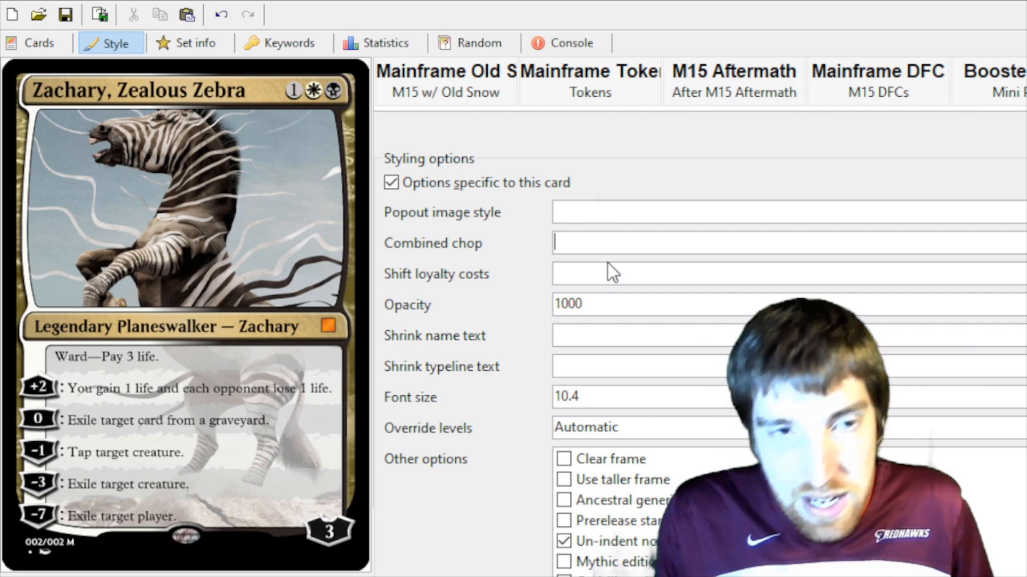
pyautogui.write('4')
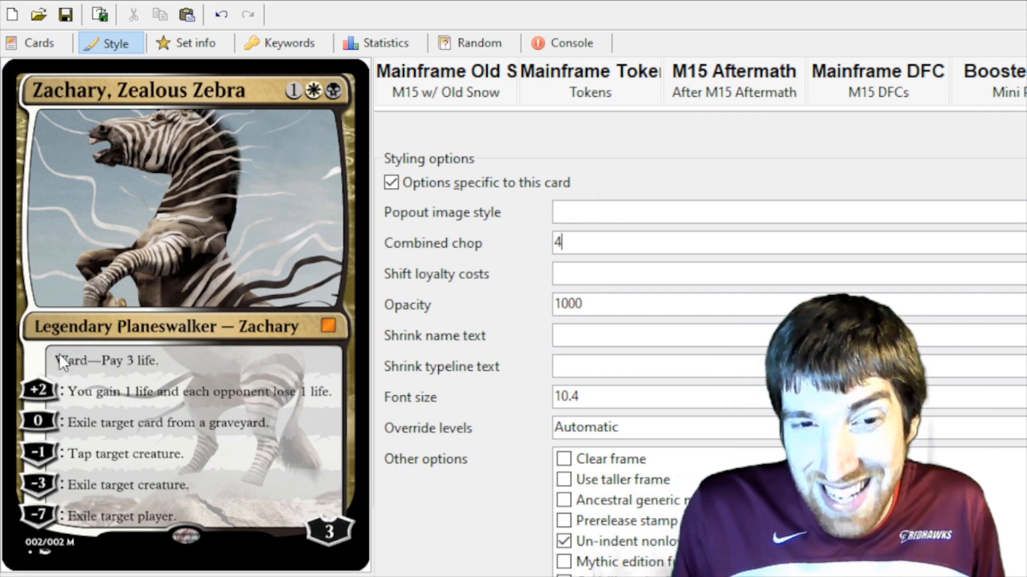
pyautogui.write(',4')
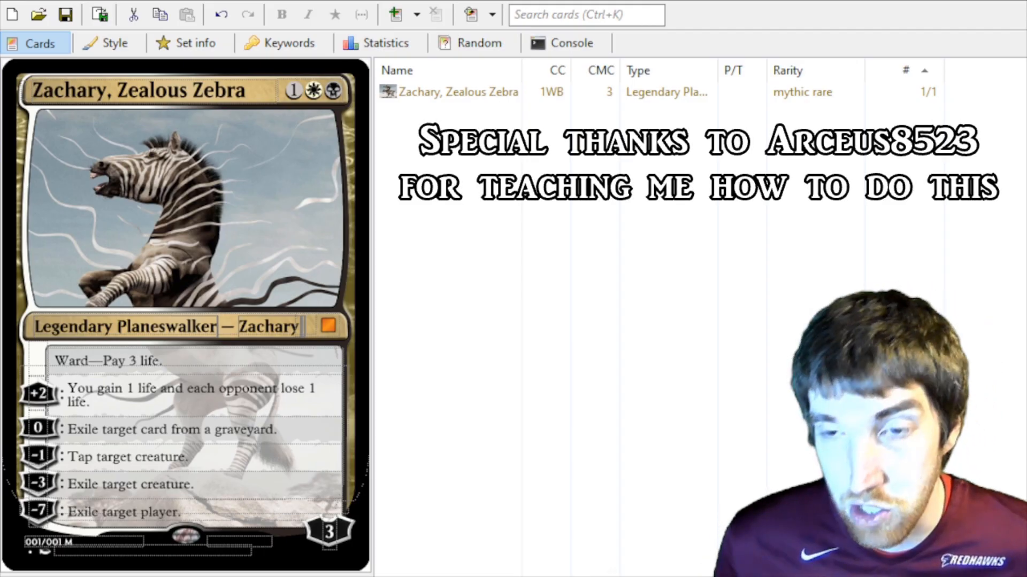
# Step: Load zebra_0.jpg as the card's main artwork and crop it to about 750 by 988 pixels around the zebra at 43% zoom
pyautogui.doubleClick(247, 143)
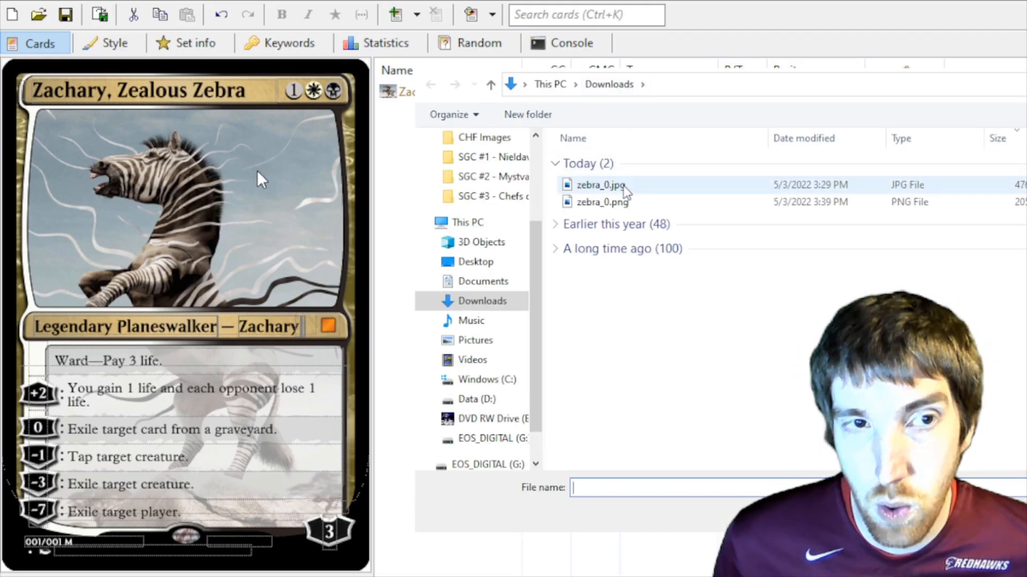
pyautogui.doubleClick(620, 183)
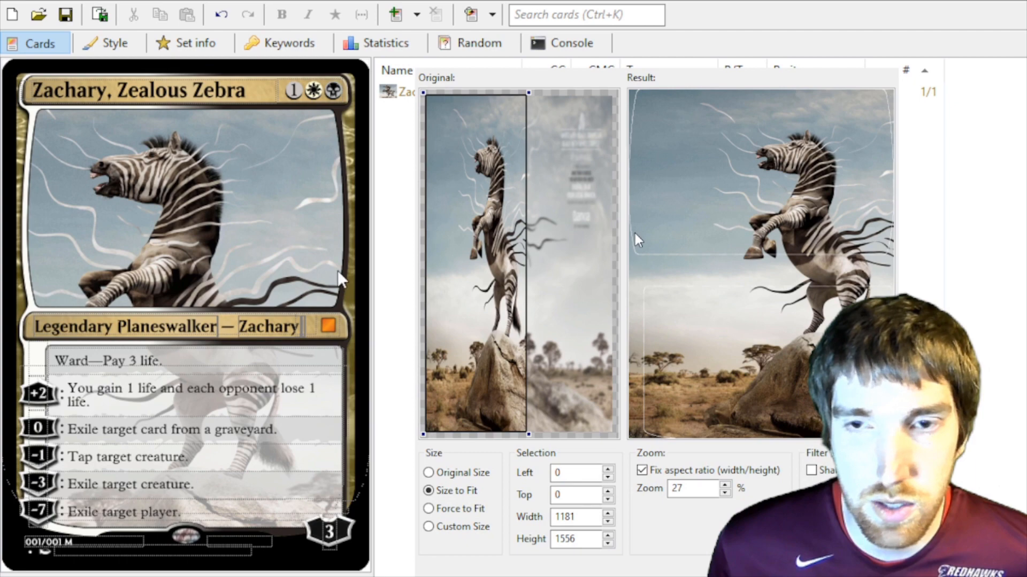
pyautogui.moveTo(511, 184); pyautogui.dragTo(526, 178)
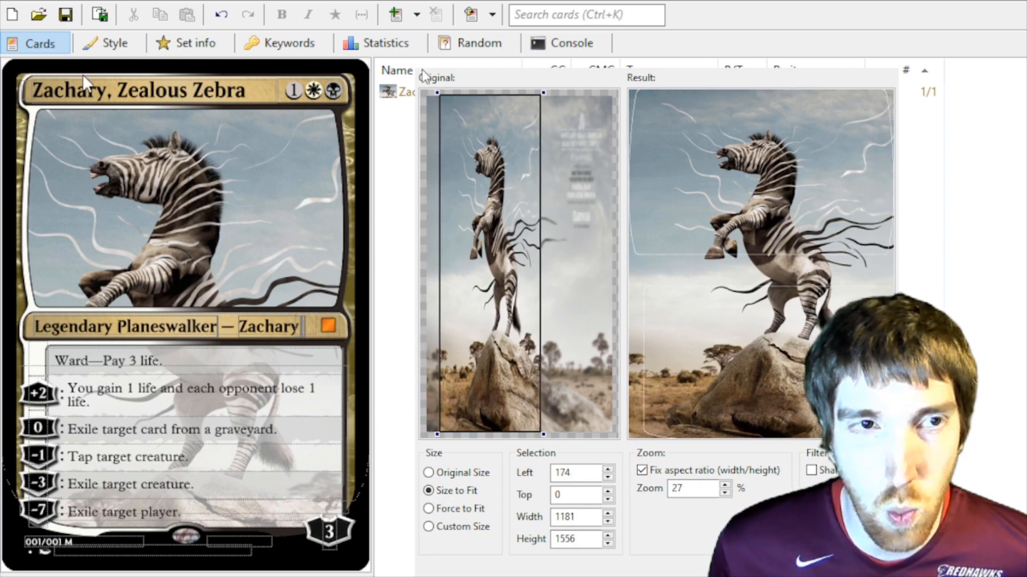
pyautogui.moveTo(439, 93); pyautogui.dragTo(476, 211)
pyautogui.moveTo(514, 358); pyautogui.dragTo(493, 267)
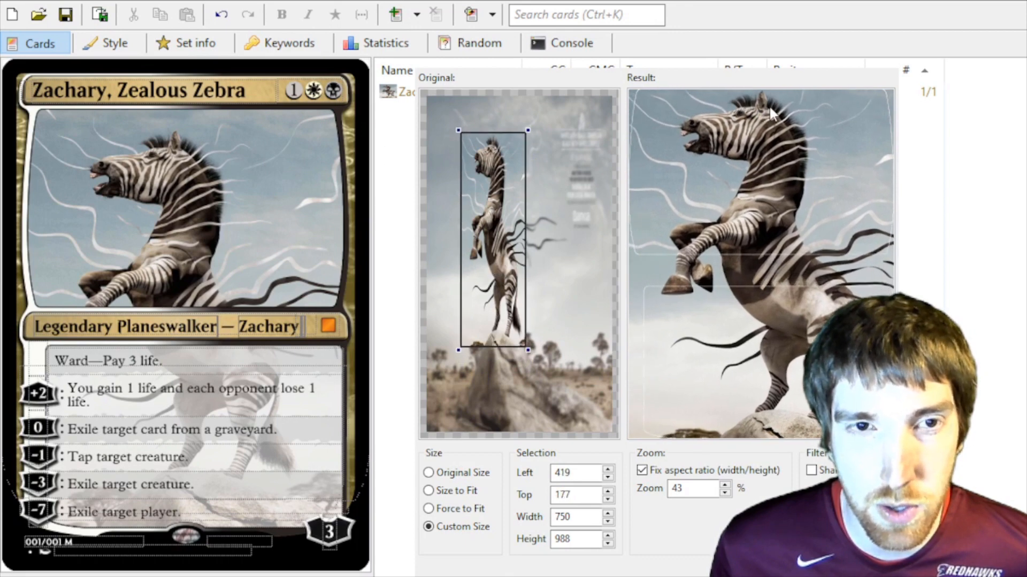
pyautogui.moveTo(722, 154); pyautogui.dragTo(723, 136)
pyautogui.moveTo(695, 488); pyautogui.dragTo(649, 484)
pyautogui.click(691, 487)
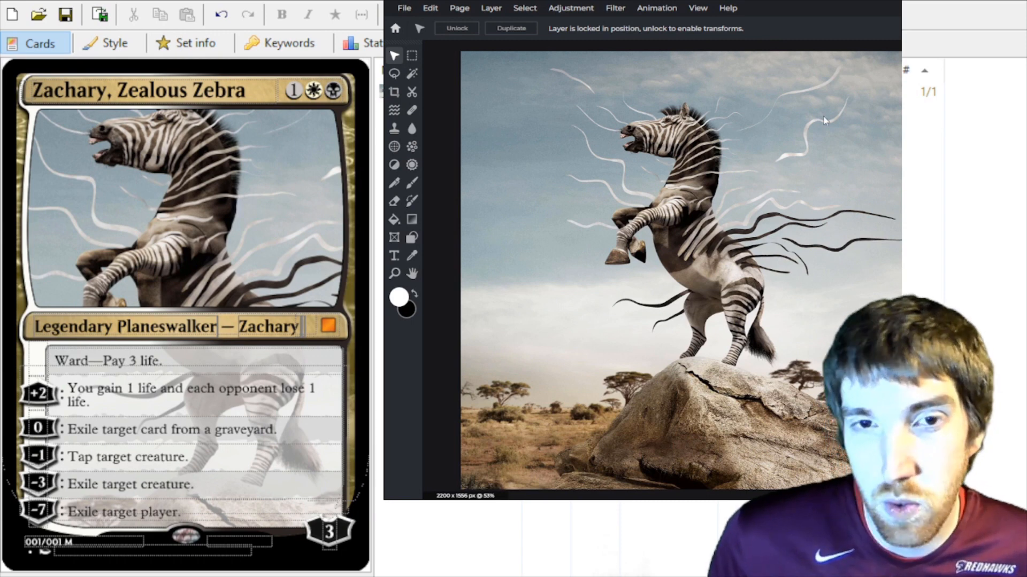
# Step: Switch to the photo editor and cut out a rectangular area around the top of the zebra's head
pyautogui.click(412, 92)
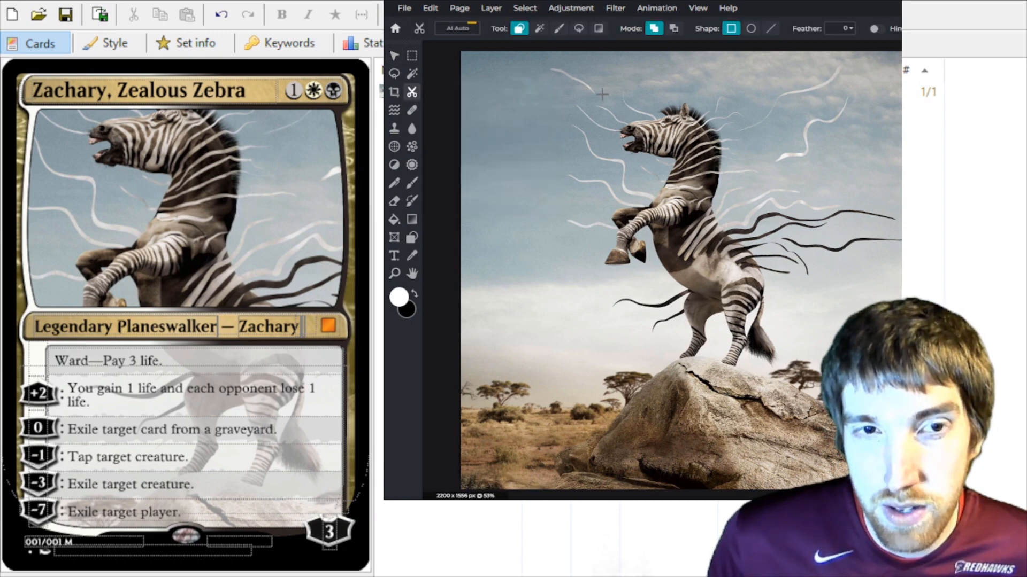
pyautogui.moveTo(608, 90); pyautogui.dragTo(744, 141)
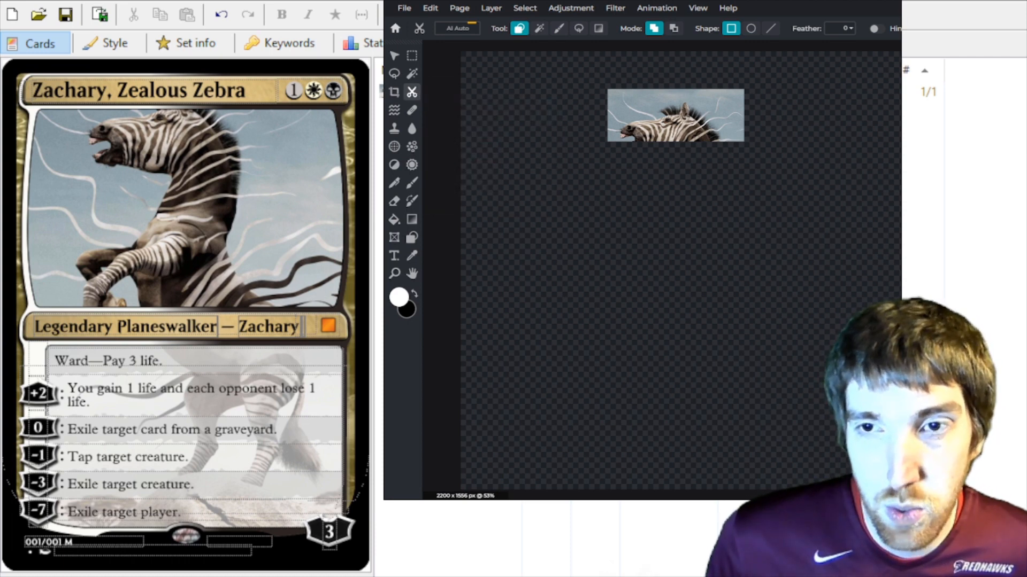
pyautogui.scroll(7, 765, 265)
pyautogui.moveTo(748, 214); pyautogui.dragTo(687, 470)
pyautogui.moveTo(449, 86); pyautogui.dragTo(817, 334)
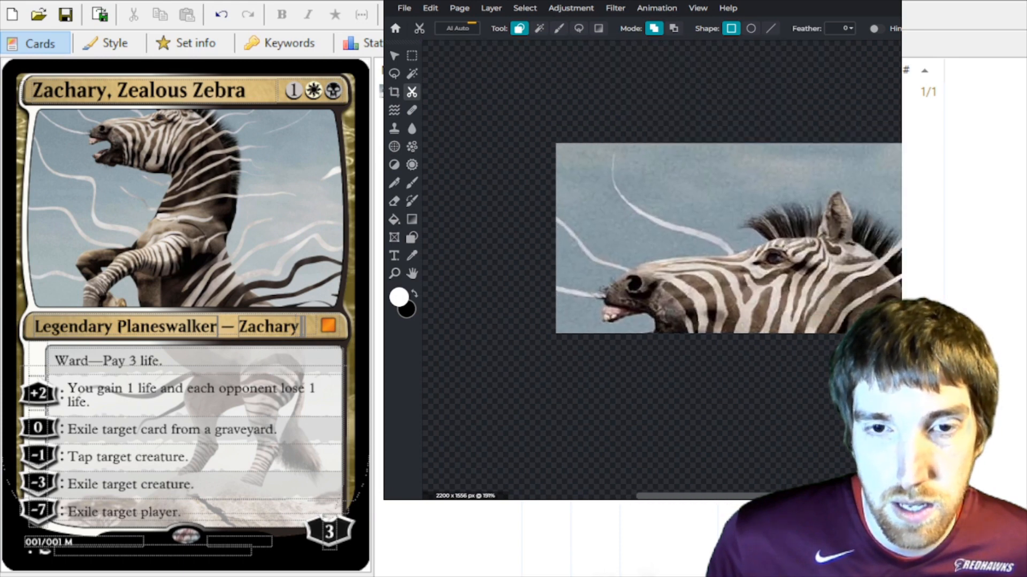
pyautogui.moveTo(663, 193); pyautogui.dragTo(647, 194)
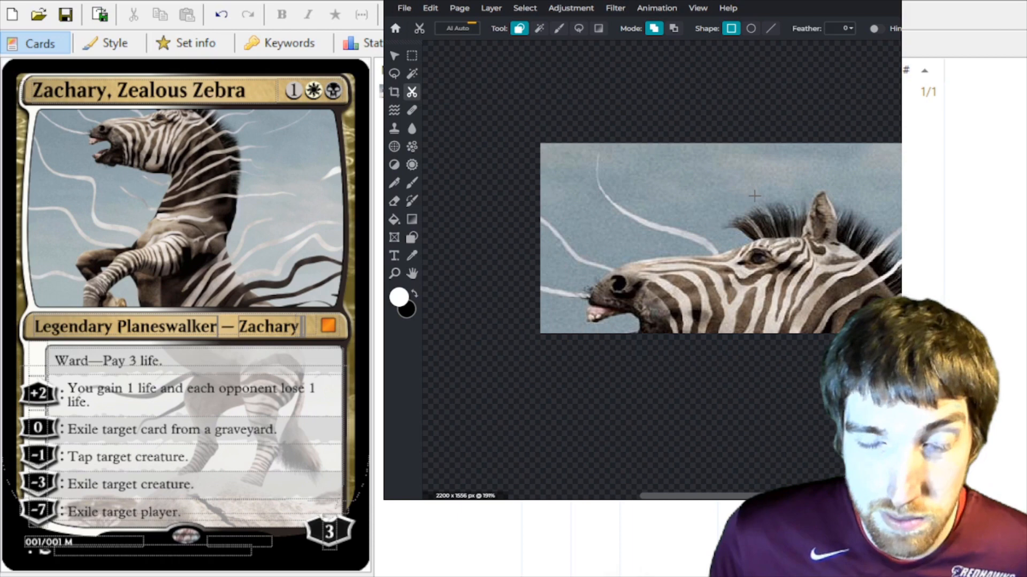
# Step: Select the blue sky around the zebra's head with the Magic Wand at tolerance 32 and delete it
pyautogui.click(412, 73)
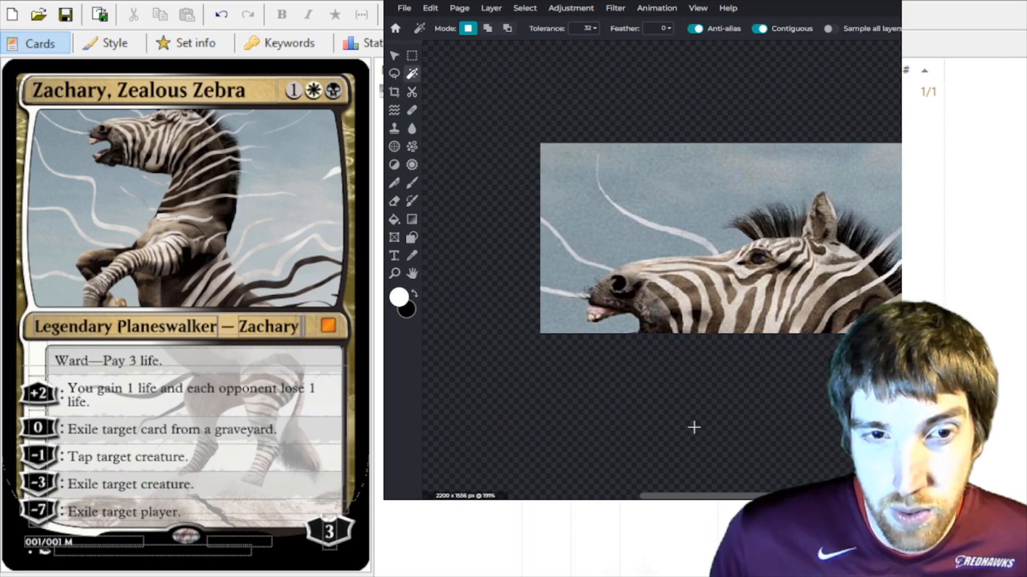
pyautogui.click(582, 236)
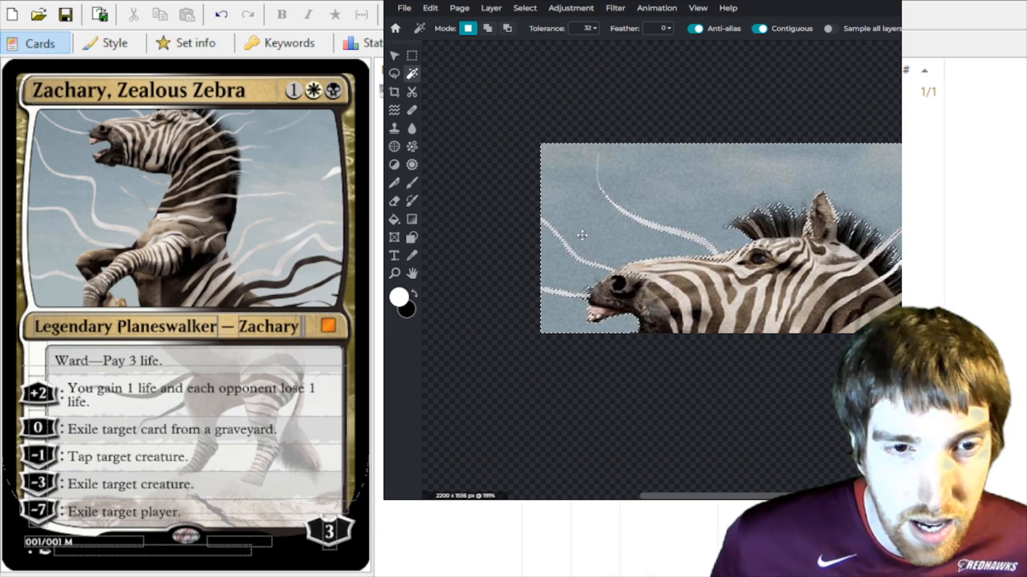
pyautogui.press('Delete')
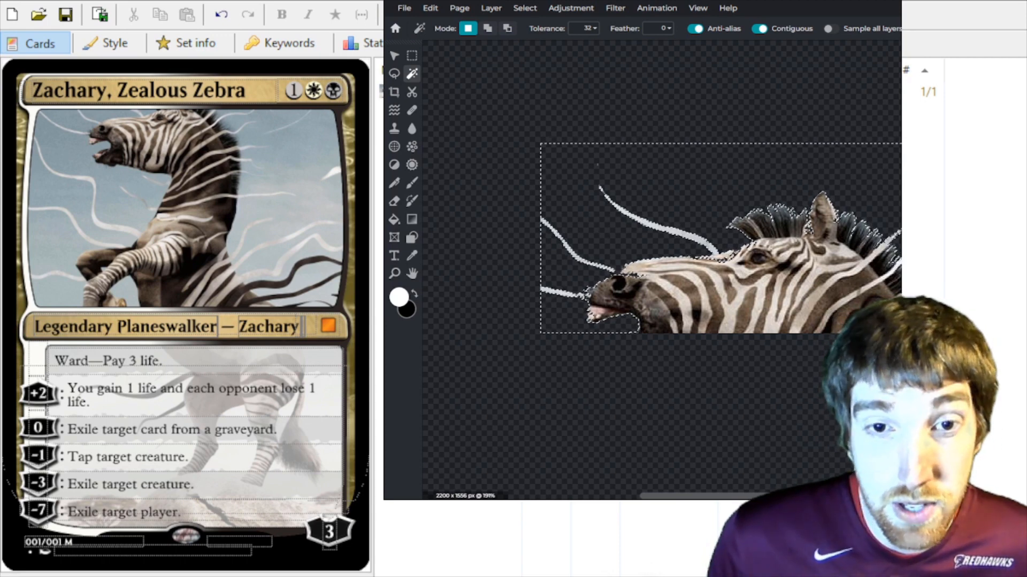
# Step: Export the cut-out zebra head as a PNG image
pyautogui.click(404, 8)
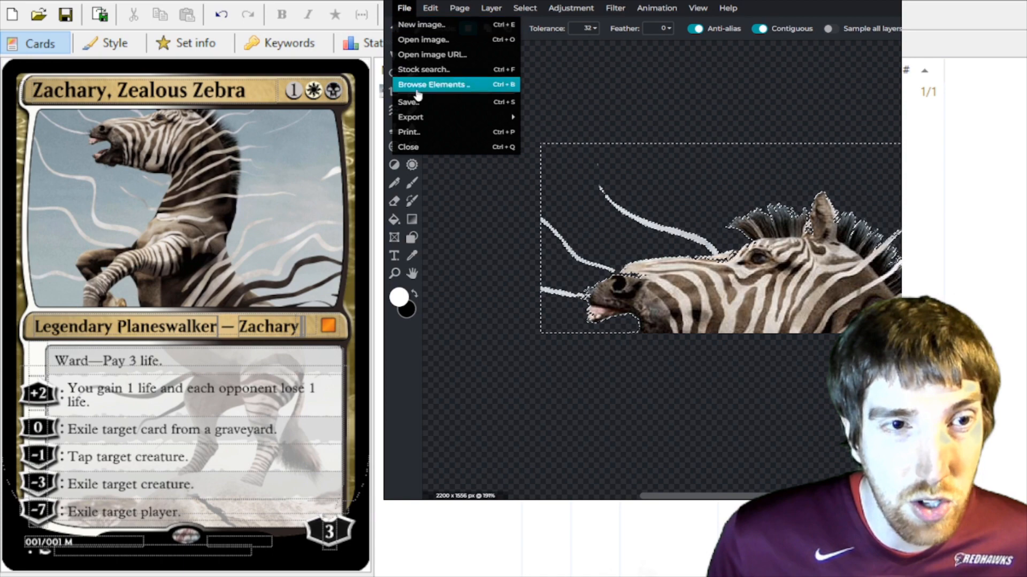
pyautogui.moveTo(435, 119)
pyautogui.click(524, 115)
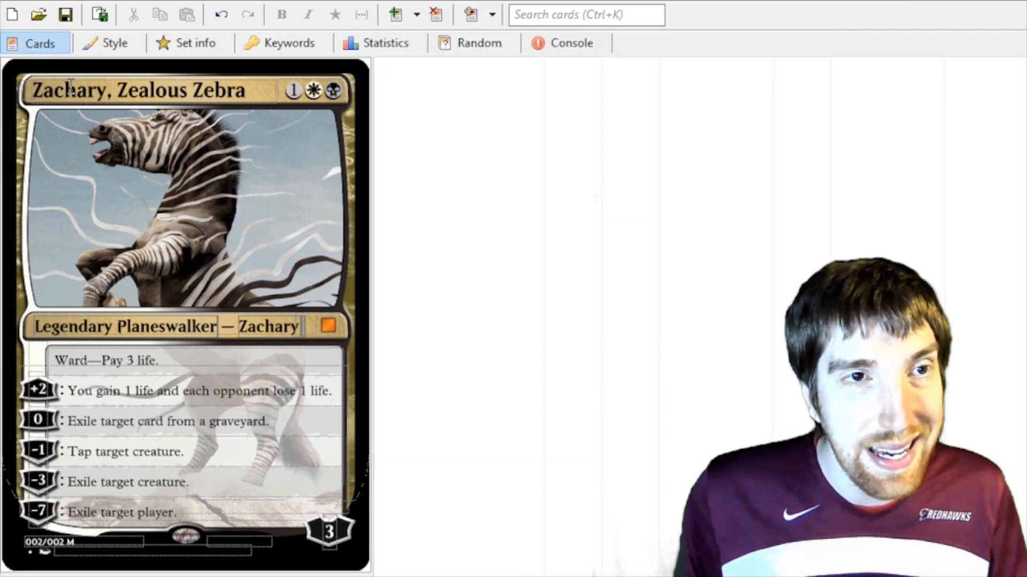
# Step: Back in Magic Set Editor, set the card's popout image style to 100,100,100,100 with a trailing comma
pyautogui.click(101, 44)
pyautogui.click(569, 211)
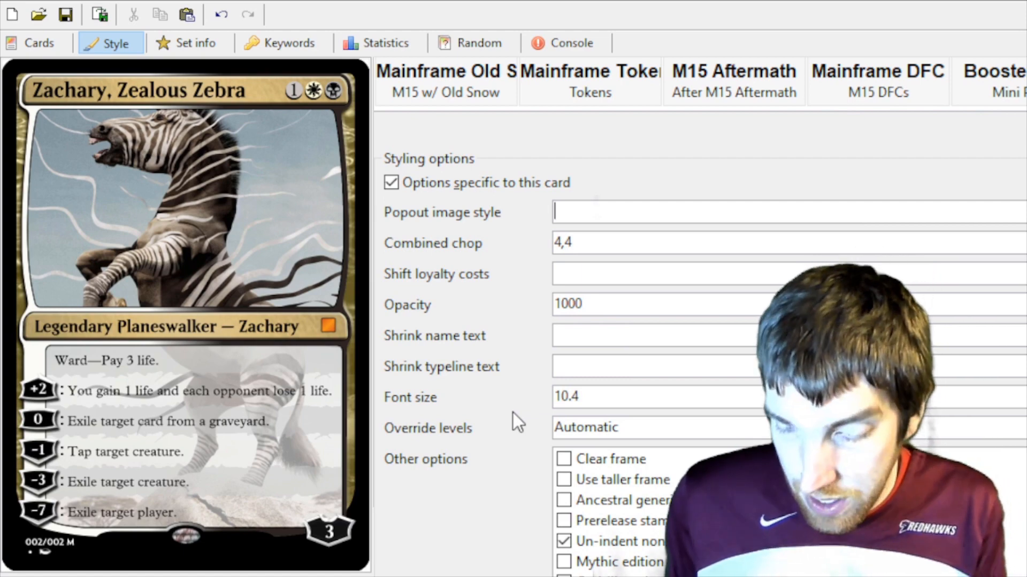
pyautogui.write('100,')
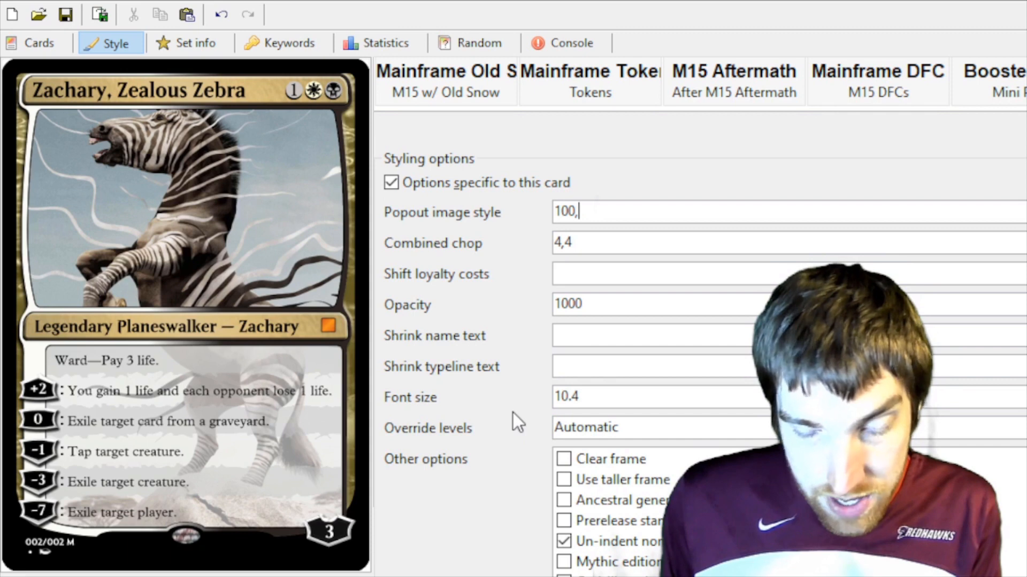
pyautogui.write('100,100,10')
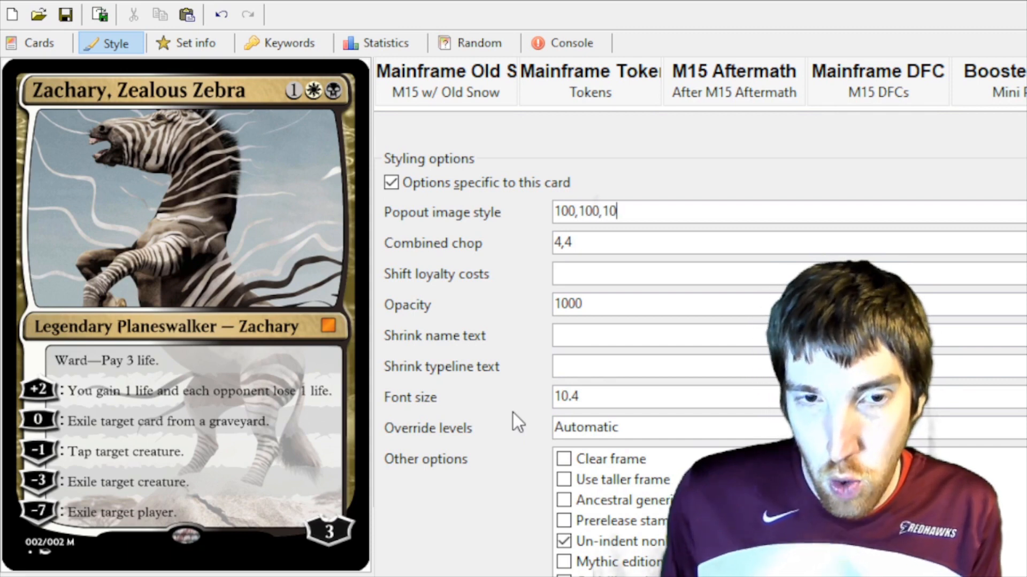
pyautogui.write('0')
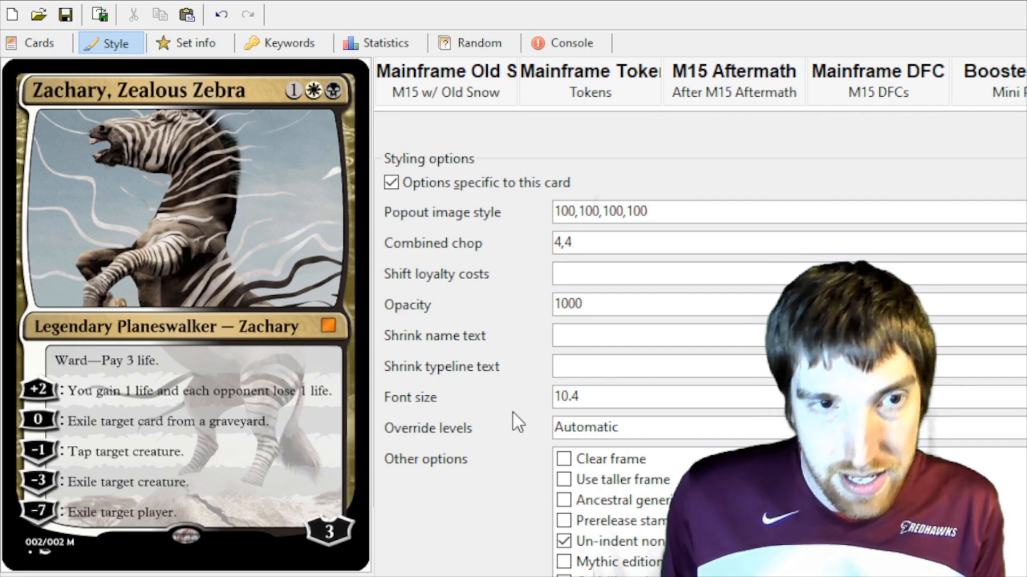
pyautogui.write(',')
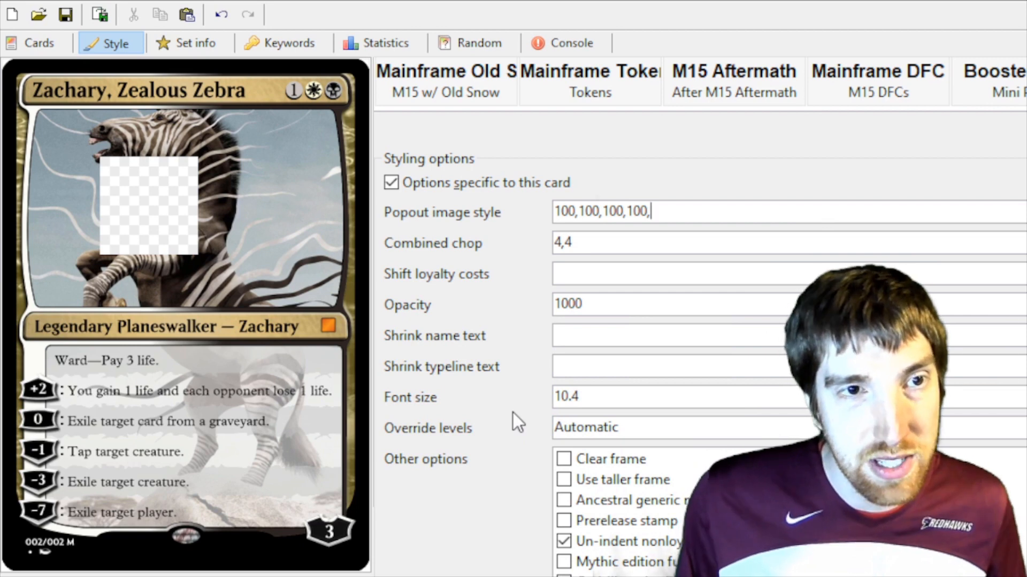
# Step: Set the third value of the popout image style, its width, to 250
pyautogui.press('Left')
pyautogui.press('Left')
pyautogui.press('Left')
pyautogui.press('Left')
pyautogui.press('Left')
pyautogui.press('BackSpace')
pyautogui.press('BackSpace')
pyautogui.press('BackSpace')
pyautogui.press('BackSpace')
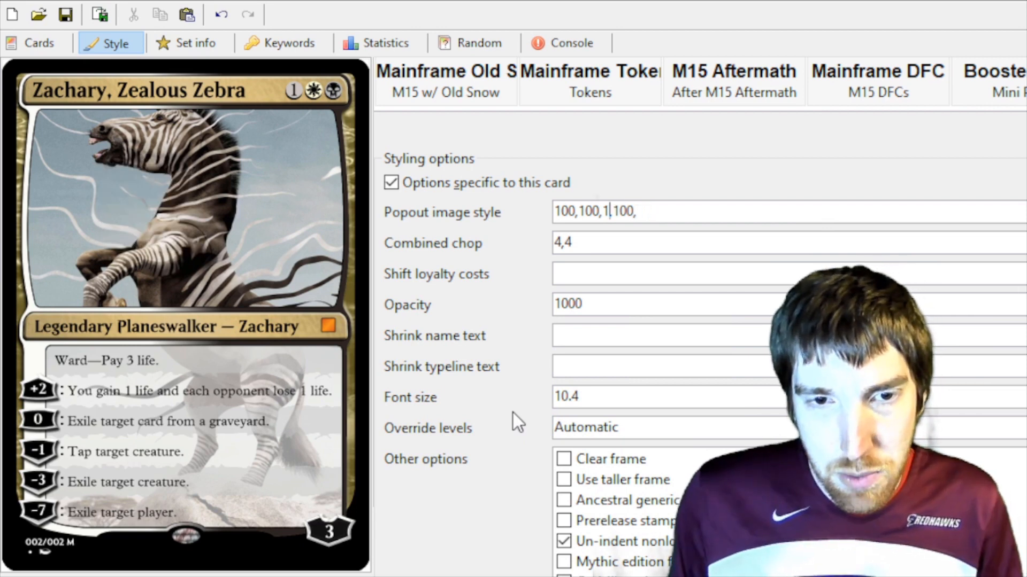
pyautogui.write('250,')
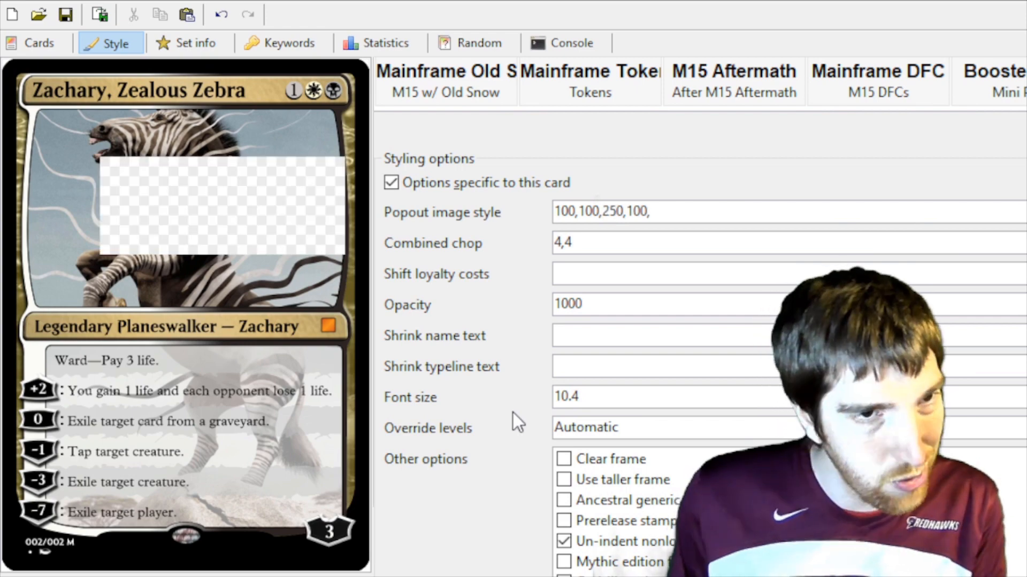
# Step: Load zebra_0.png into the empty popout image area on the card
pyautogui.click(33, 43)
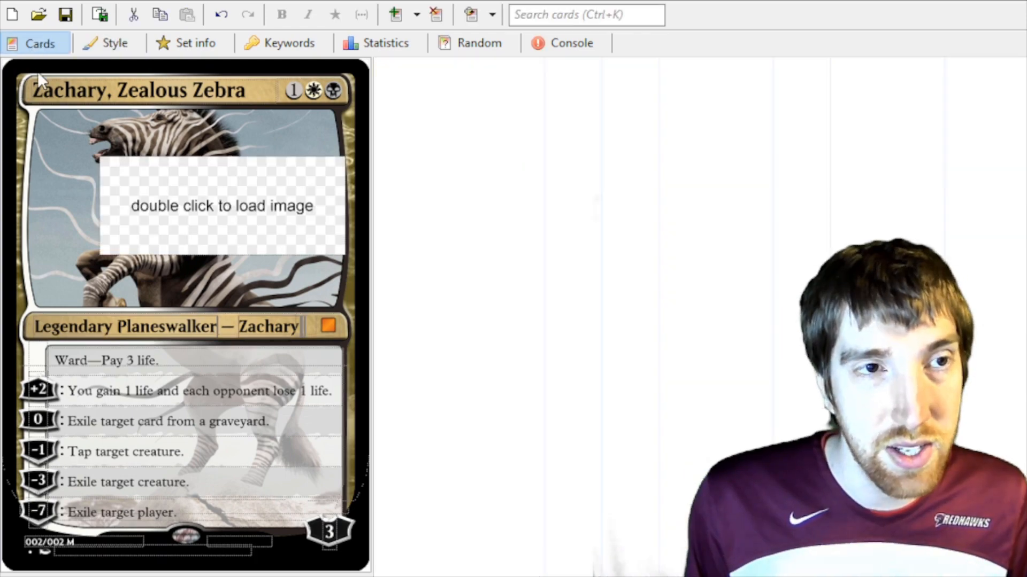
pyautogui.doubleClick(189, 205)
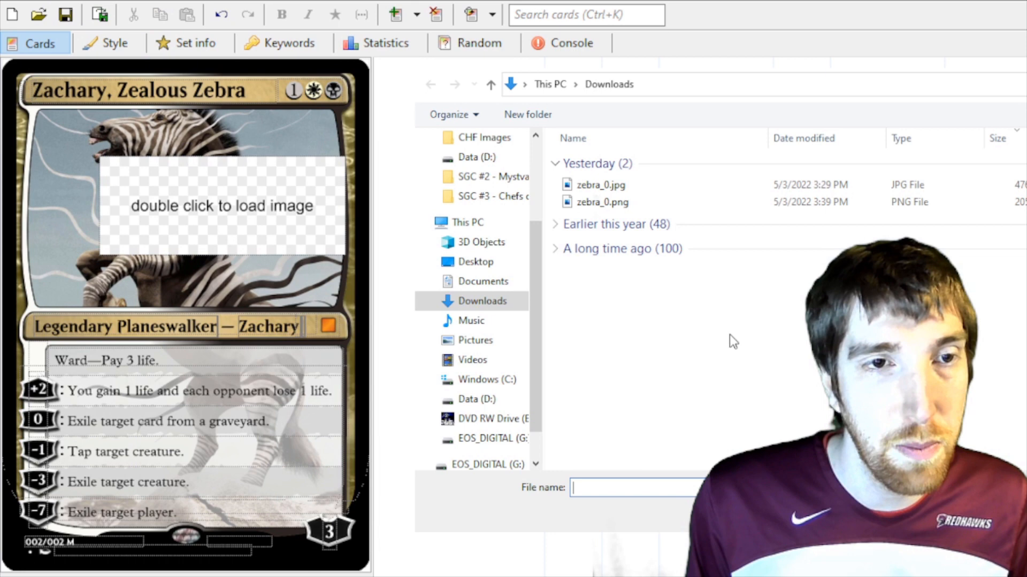
pyautogui.click(656, 207)
pyautogui.doubleClick(655, 207)
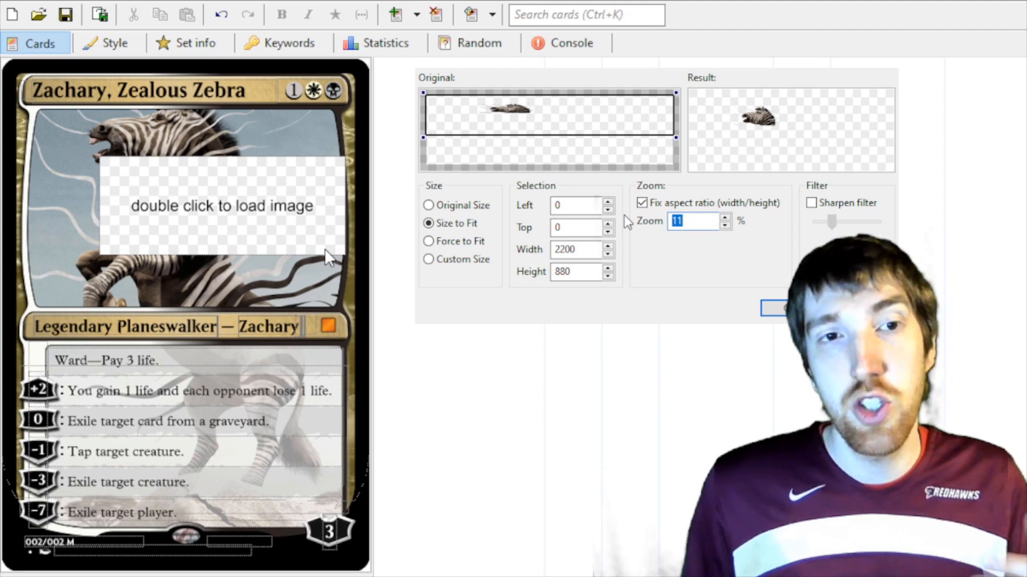
# Step: Set the popout image's zoom to 43%, position the crop area over the zebra's head and accept the image
pyautogui.write('43')
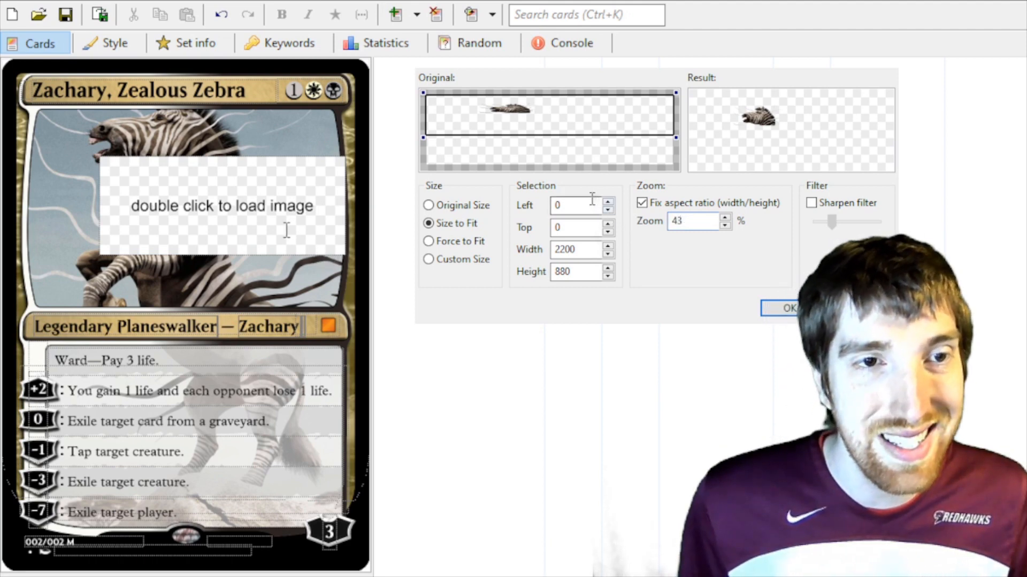
pyautogui.click(590, 203)
pyautogui.moveTo(453, 102); pyautogui.dragTo(503, 110)
pyautogui.moveTo(757, 147); pyautogui.dragTo(766, 153)
pyautogui.click(765, 310)
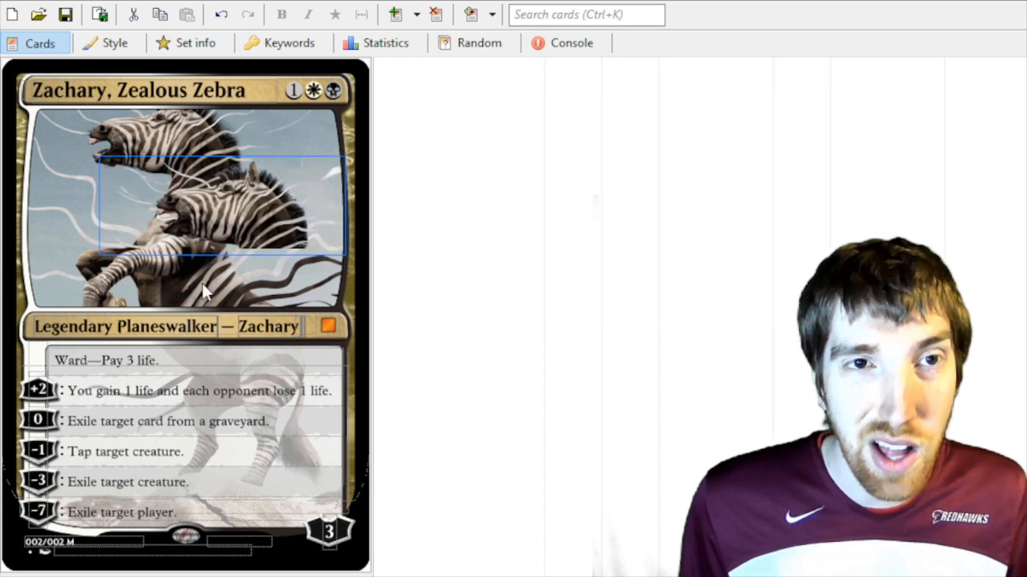
# Step: Move the popout image horizontally by trying 40 and settling on 35 as its first style value
pyautogui.click(113, 44)
pyautogui.click(575, 212)
pyautogui.doubleClick(573, 213)
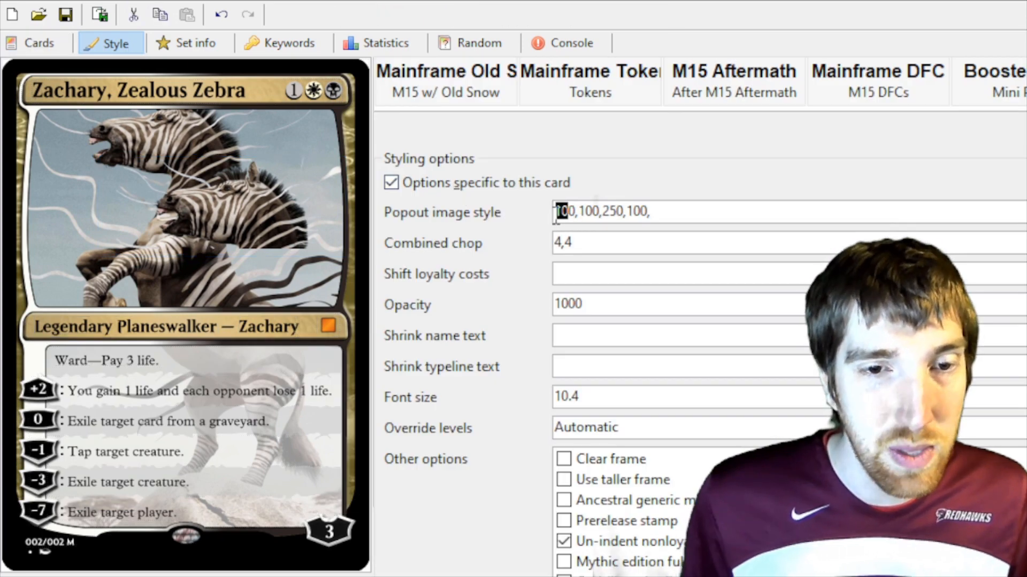
pyautogui.click(570, 212)
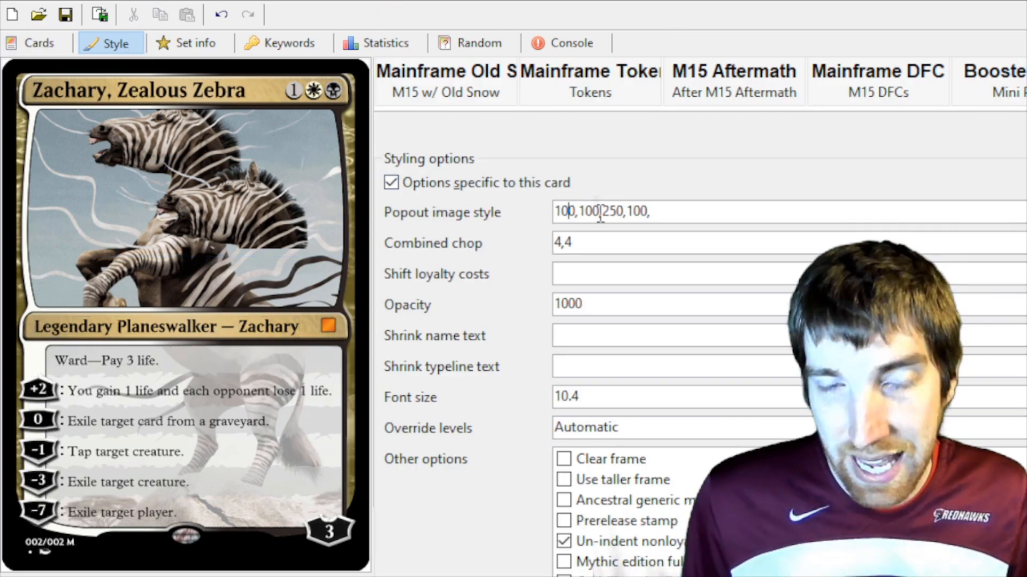
pyautogui.press('BackSpace')
pyautogui.press('BackSpace')
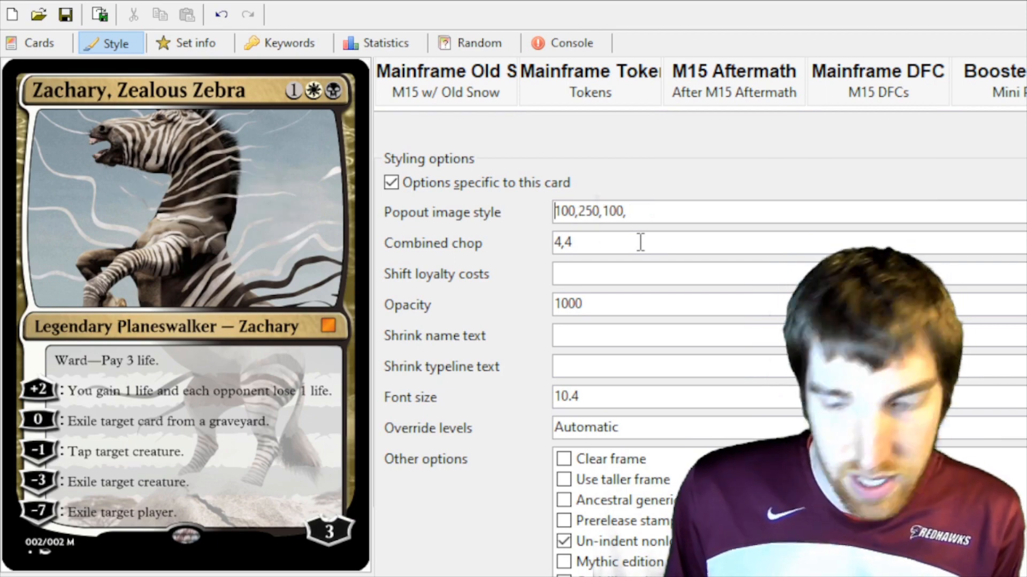
pyautogui.write('5')
pyautogui.press('BackSpace')
pyautogui.write('40,')
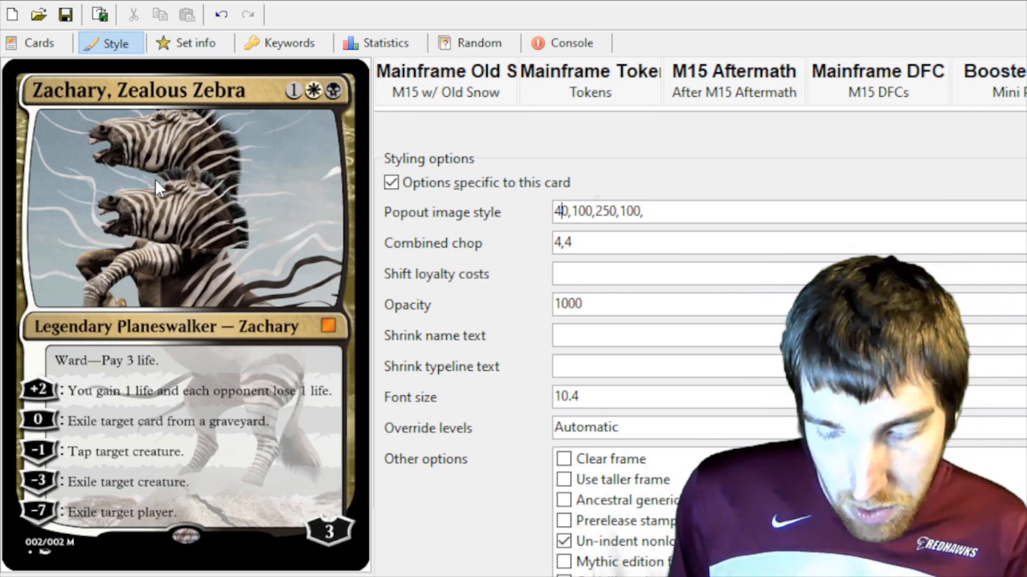
pyautogui.press('BackSpace')
pyautogui.press('Delete')
pyautogui.write('35')
# Step: Raise the popout image toward the card's name bar by setting its second style value to 25
pyautogui.press('Right')
pyautogui.press('Right')
pyautogui.press('BackSpace')
pyautogui.press('Delete')
pyautogui.press('Delete')
pyautogui.write('50')
pyautogui.press('Left')
pyautogui.press('BackSpace')
pyautogui.write('4')
pyautogui.press('BackSpace')
pyautogui.write('3')
pyautogui.press('Delete')
pyautogui.press('BackSpace')
pyautogui.write('25')
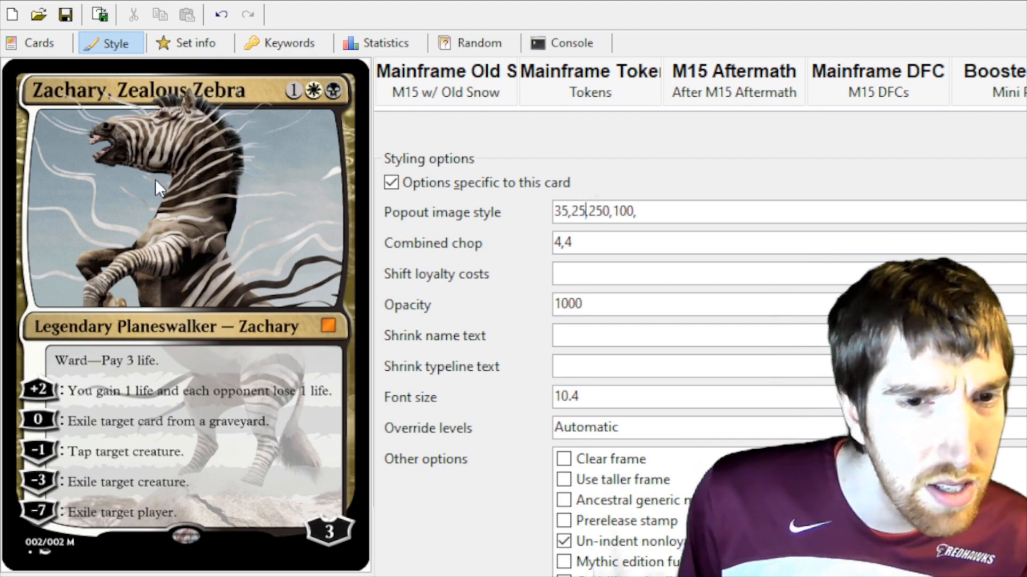
# Step: Fine-tune the popout image's vertical position by setting its second style value to 28
pyautogui.press('BackSpace')
pyautogui.write('6')
pyautogui.press('BackSpace')
pyautogui.write('8')
# Step: Fine-tune the popout image's horizontal position over the main artwork by setting its first style value to 33
pyautogui.press('Left')
pyautogui.press('Left')
pyautogui.press('Left')
pyautogui.press('BackSpace')
pyautogui.write('7')
pyautogui.press('BackSpace')
pyautogui.write('8')
pyautogui.press('BackSpace')
pyautogui.write('9')
pyautogui.press('BackSpace')
pyautogui.write('3')
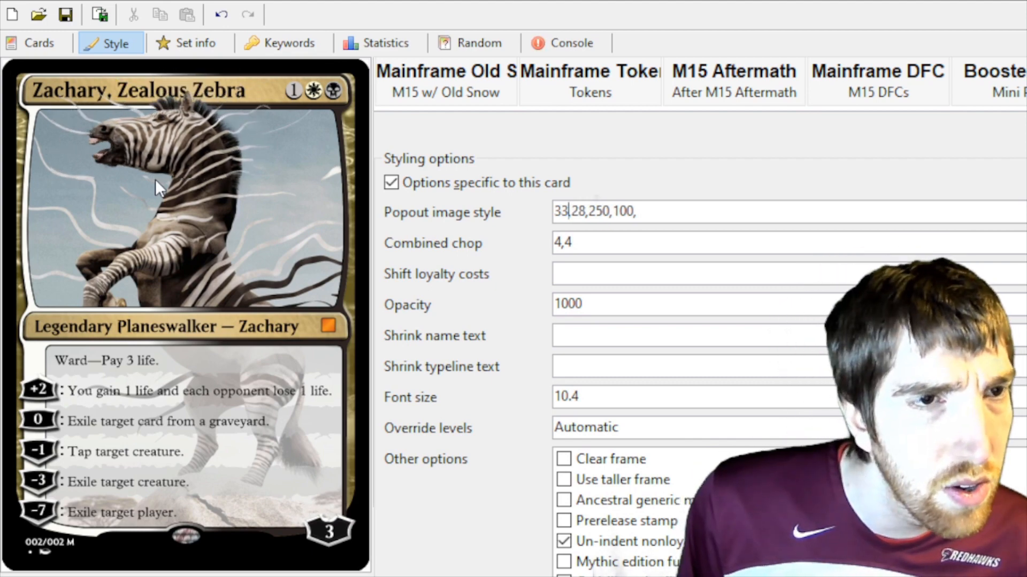